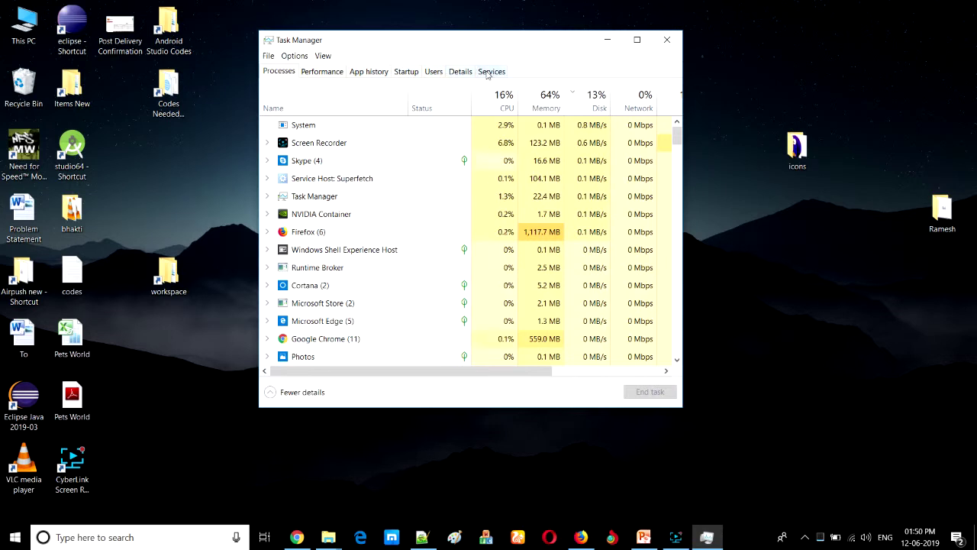
# - Review the programs that run at startup and check the actions offered for the Adobe Acrobat entry without applying any
pyautogui.click(406, 71)
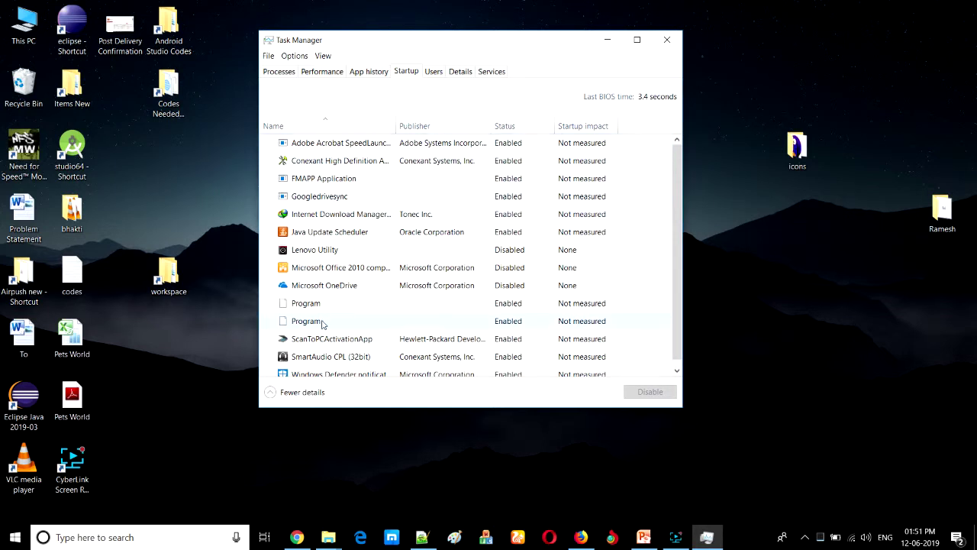
pyautogui.scroll(-1, 322, 323)
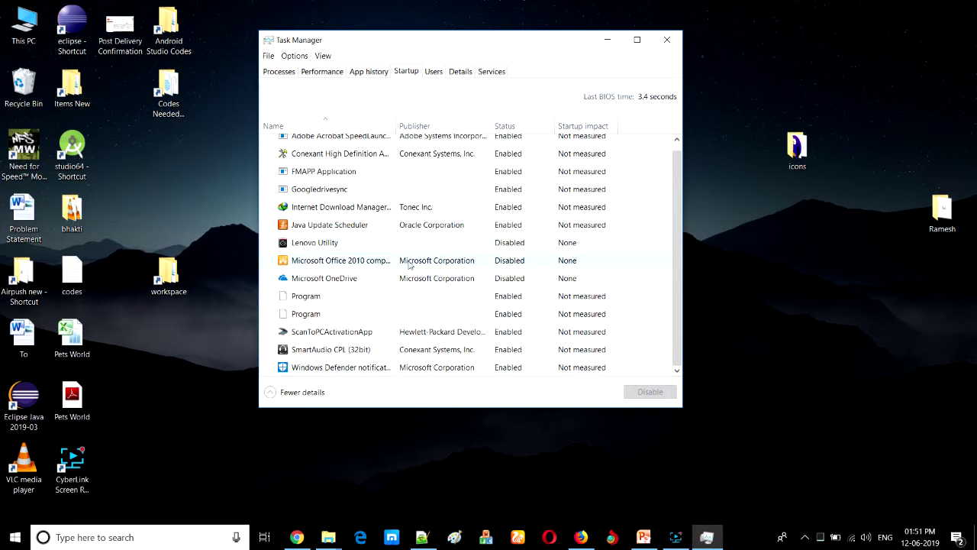
pyautogui.scroll(1, 504, 176)
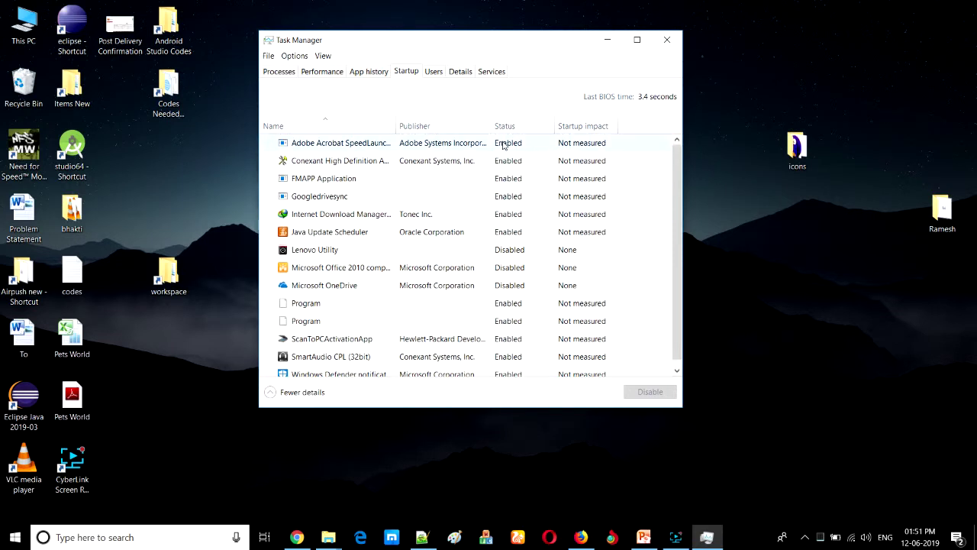
pyautogui.rightClick(503, 145)
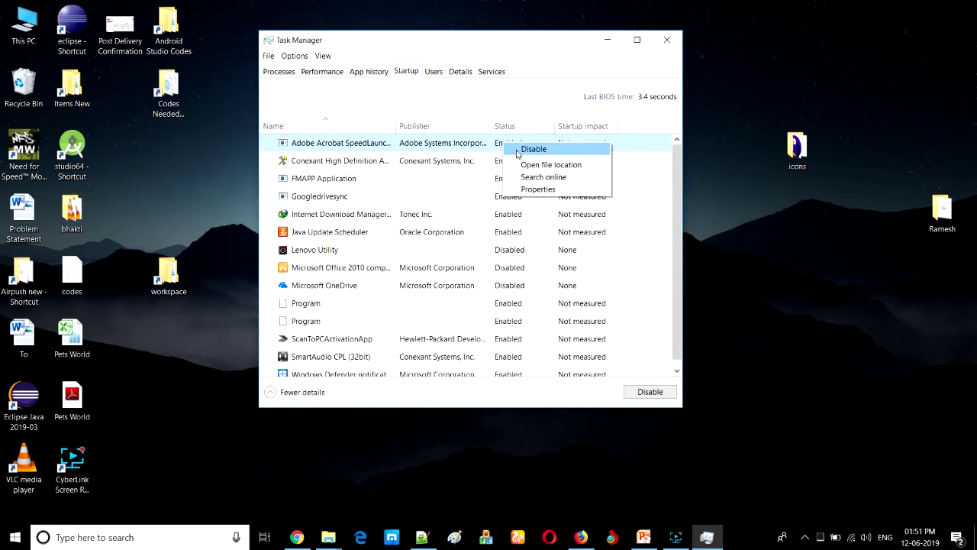
pyautogui.click(445, 147)
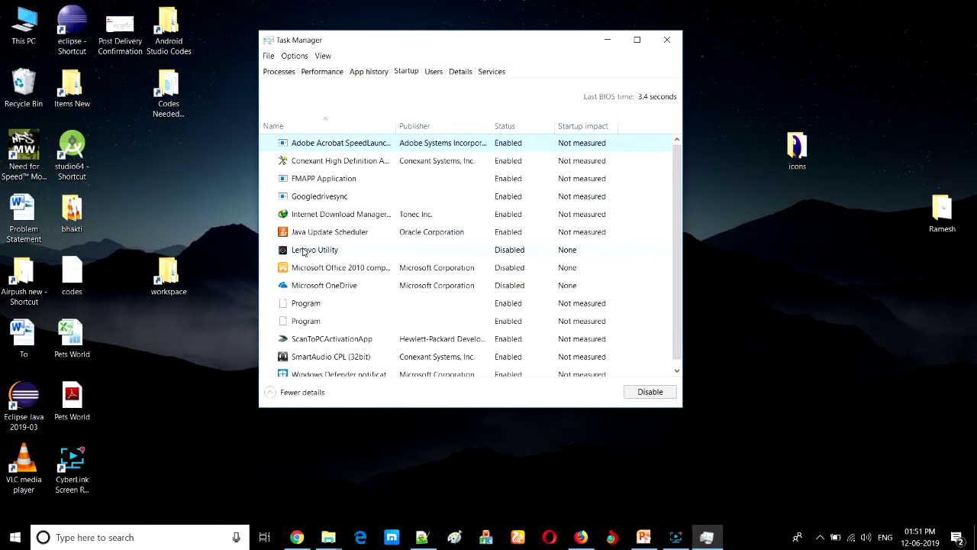
# - Enable the Lenovo Utility startup entry and disable it again
pyautogui.rightClick(502, 252)
pyautogui.click(515, 258)
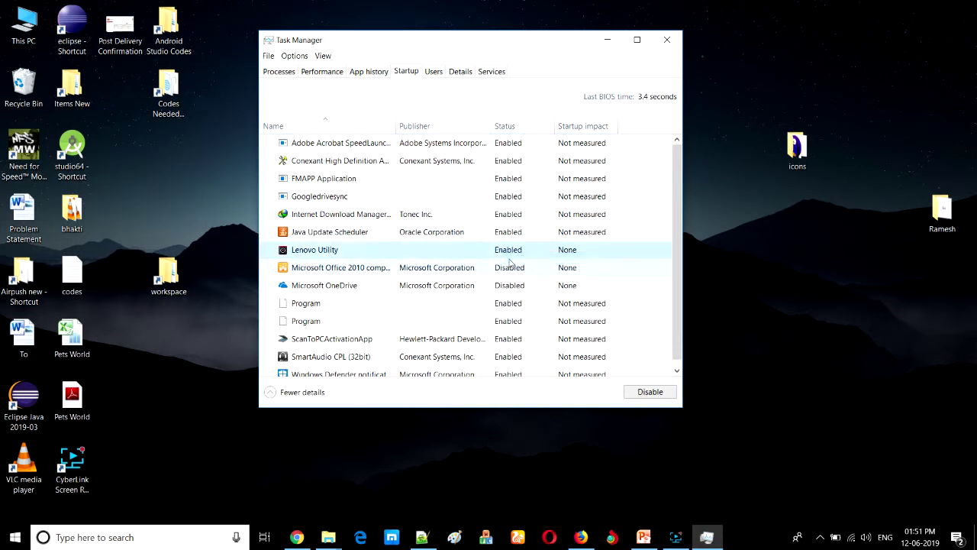
pyautogui.rightClick(487, 264)
pyautogui.click(497, 251)
pyautogui.rightClick(497, 252)
pyautogui.click(523, 257)
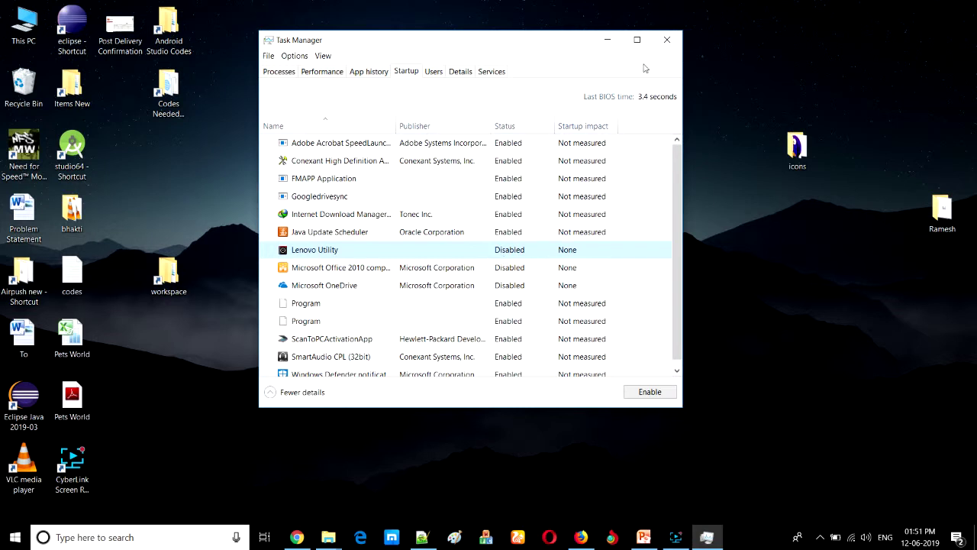
# - Close Task Manager, switch to PowerPoint and start the slide show from the slide "2: Disk Cleaning and Optimization"
pyautogui.click(667, 40)
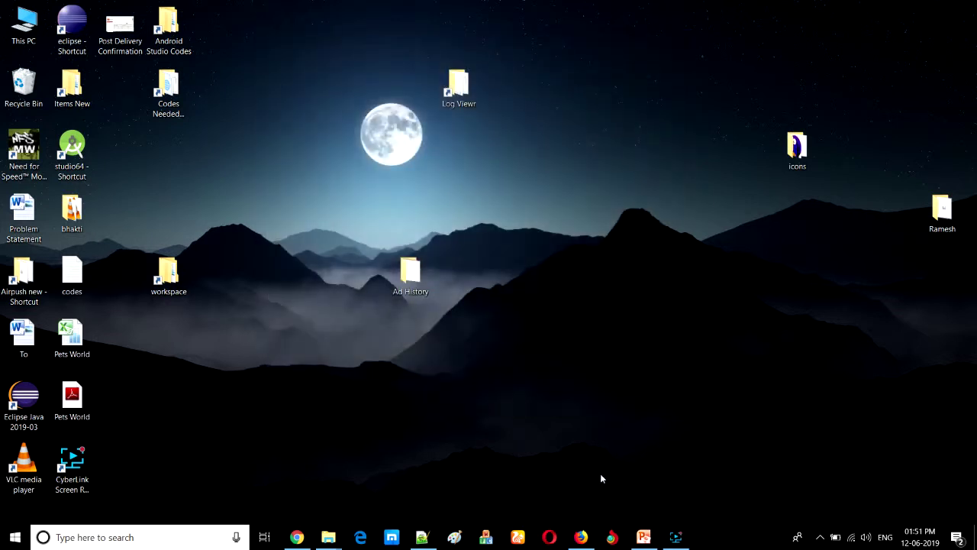
pyautogui.click(643, 536)
pyautogui.click(69, 364)
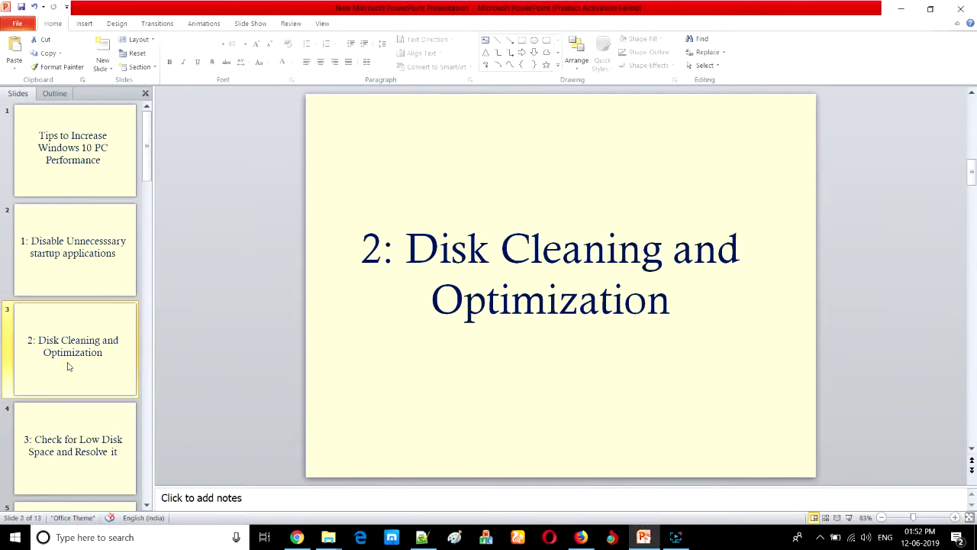
pyautogui.hotkey('shift', 'F5')
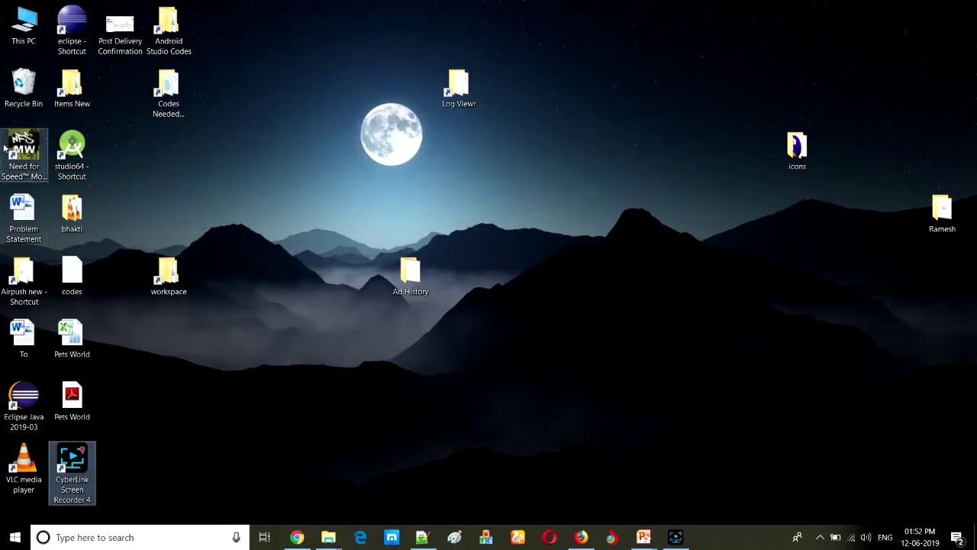
# - Open This PC from the desktop and bring up the properties of the Work (F:) drive
pyautogui.doubleClick(20, 43)
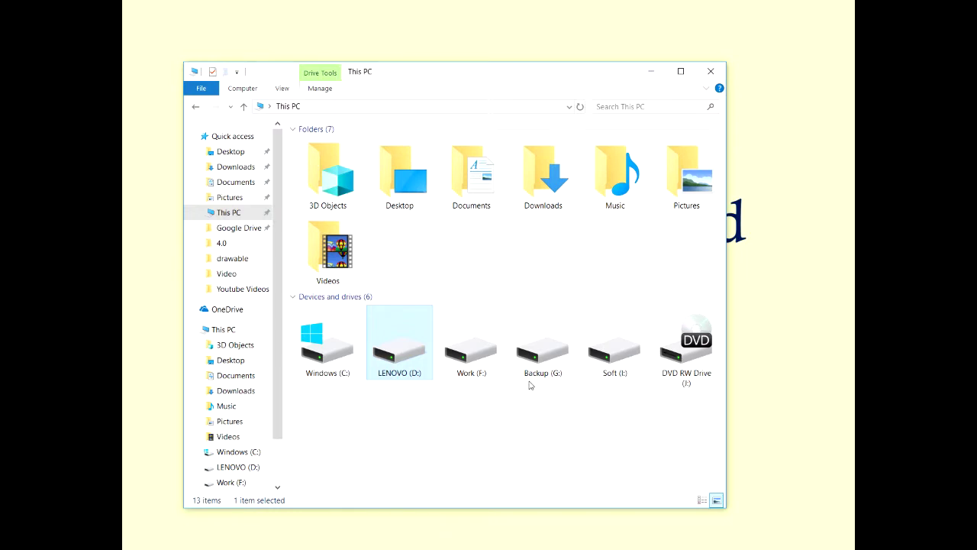
pyautogui.click(481, 356)
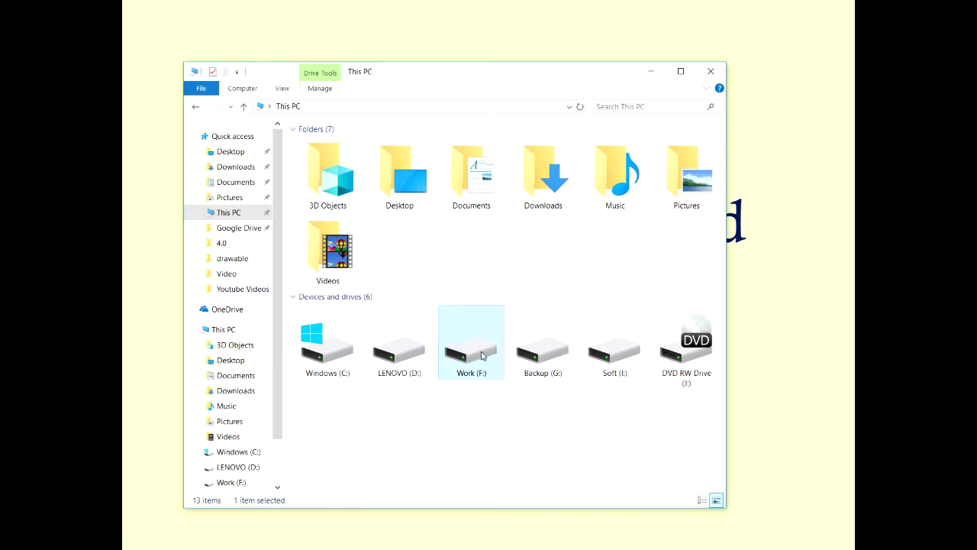
pyautogui.rightClick(481, 356)
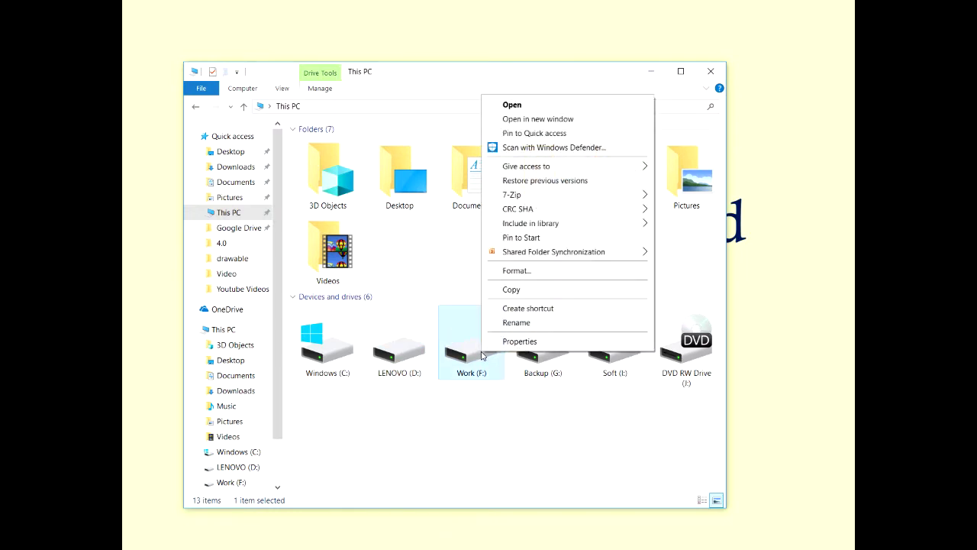
pyautogui.click(521, 347)
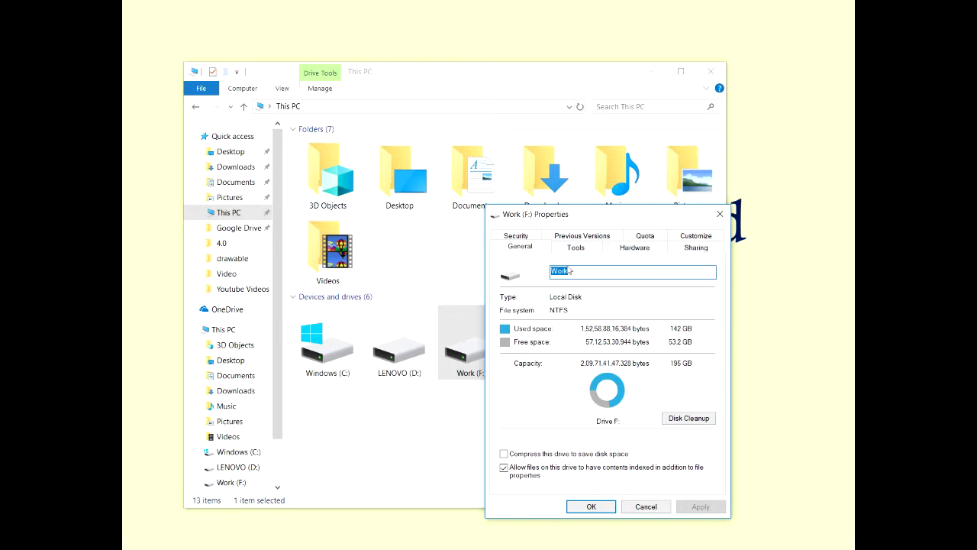
# - Examine the error-checking and drive optimization tools for Work (F:), and close the Optimize Drives window without optimizing
pyautogui.click(582, 245)
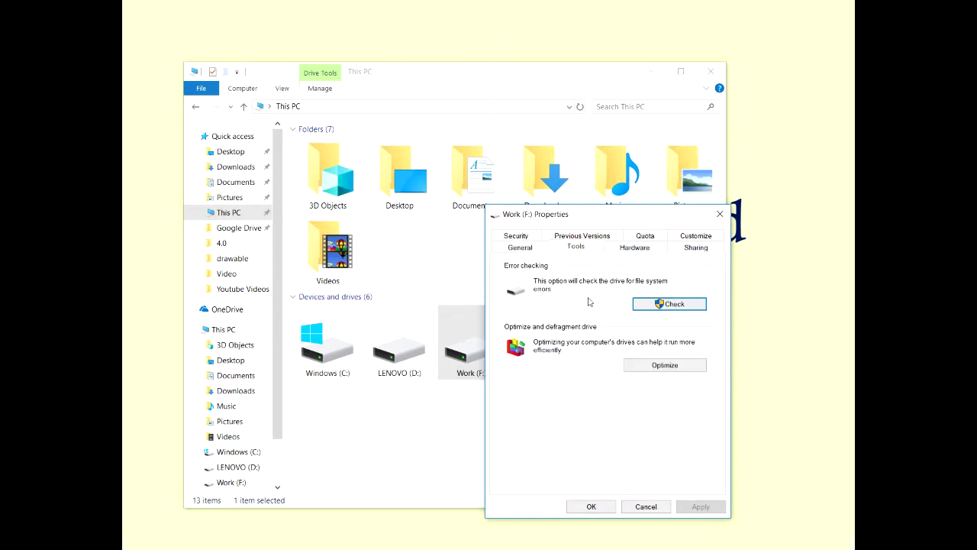
pyautogui.click(661, 303)
pyautogui.click(668, 382)
pyautogui.click(667, 367)
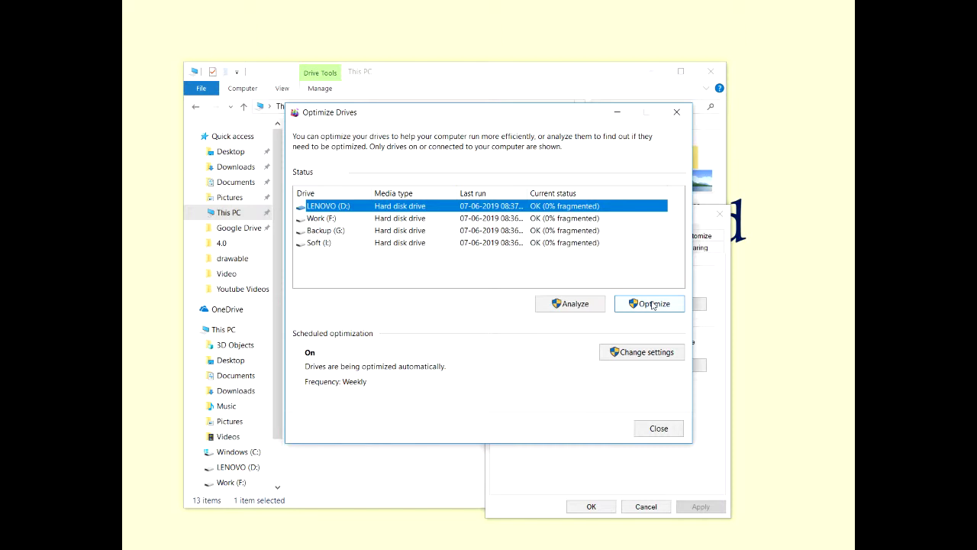
pyautogui.click(658, 429)
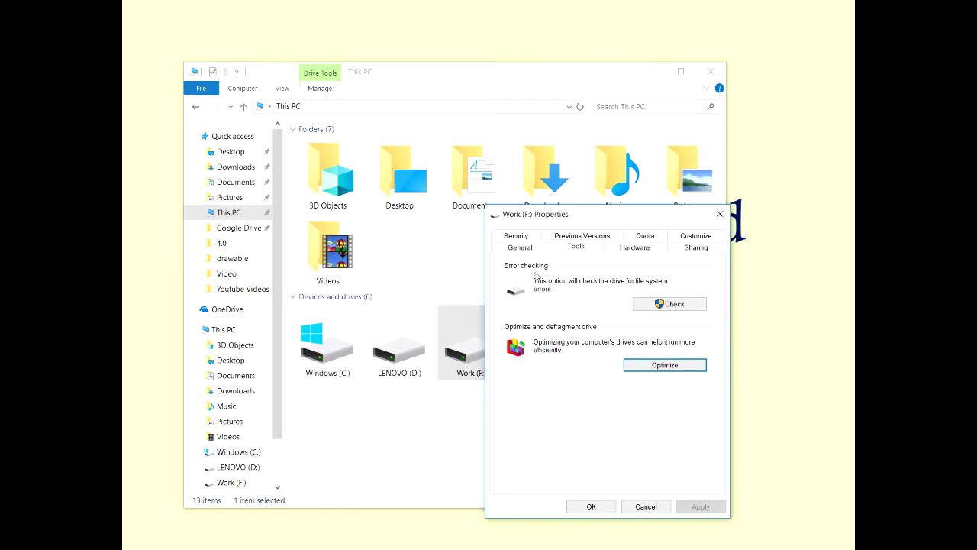
# - Review what Disk Cleanup can delete on Work (F:), cancel it and dismiss the drive's properties
pyautogui.click(525, 250)
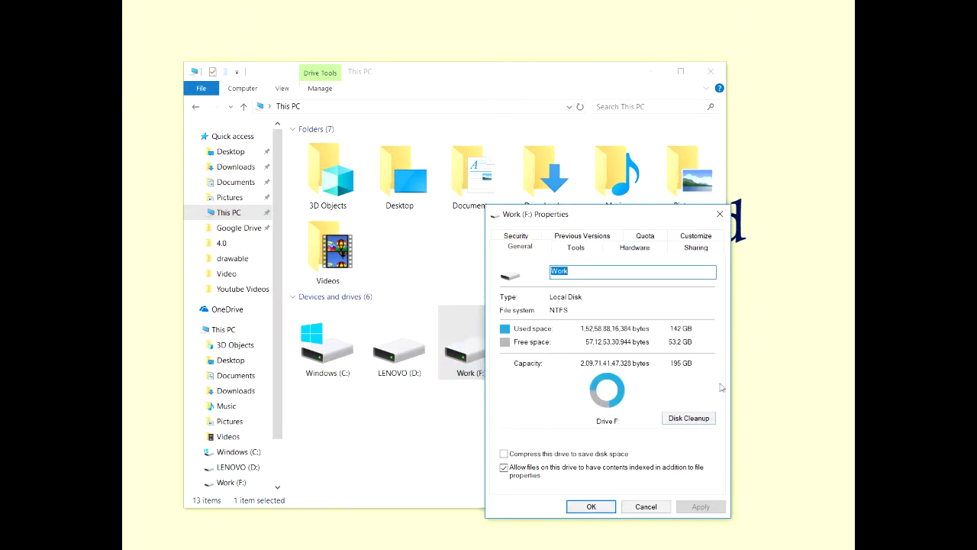
pyautogui.click(688, 419)
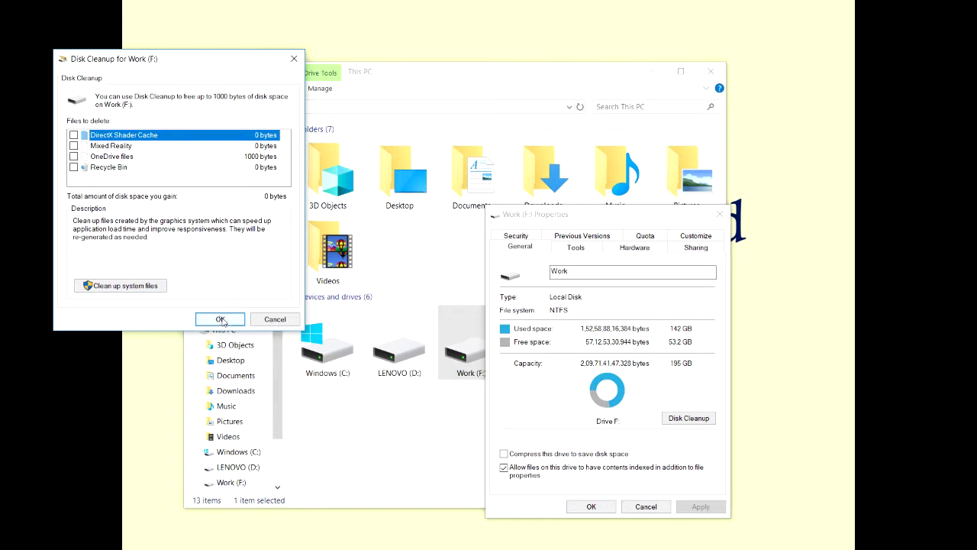
pyautogui.click(271, 320)
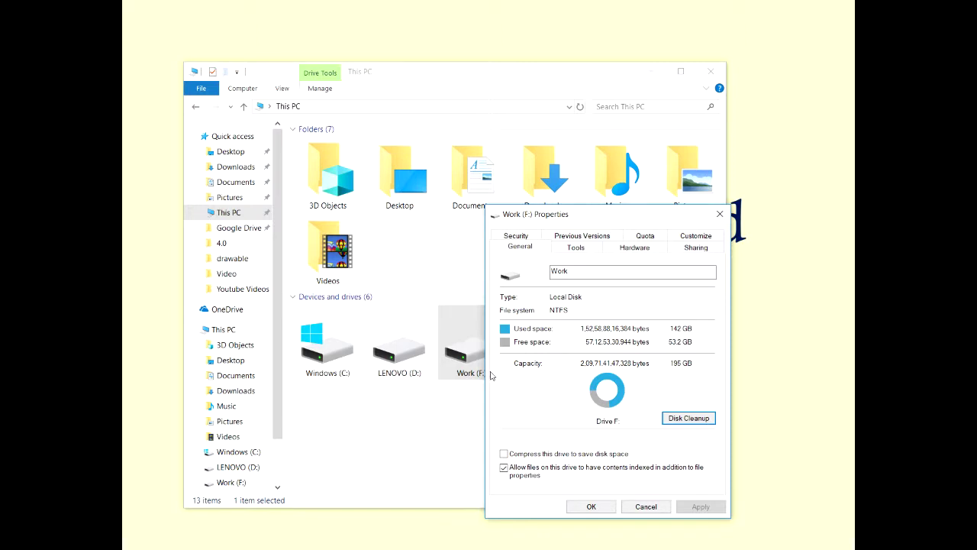
pyautogui.click(646, 507)
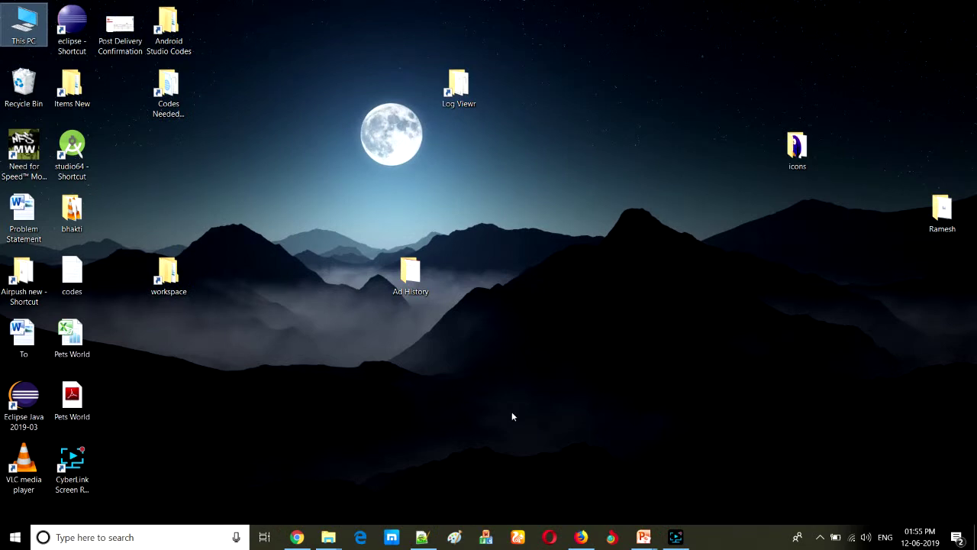
# - Search for the Windows Settings app, open it and go to the Storage page of the System settings
pyautogui.click(153, 536)
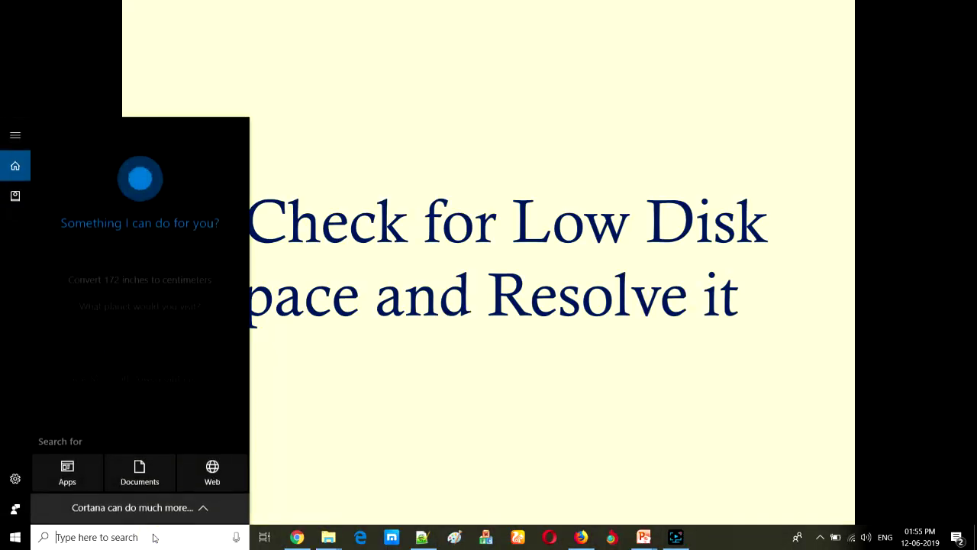
pyautogui.write('set')
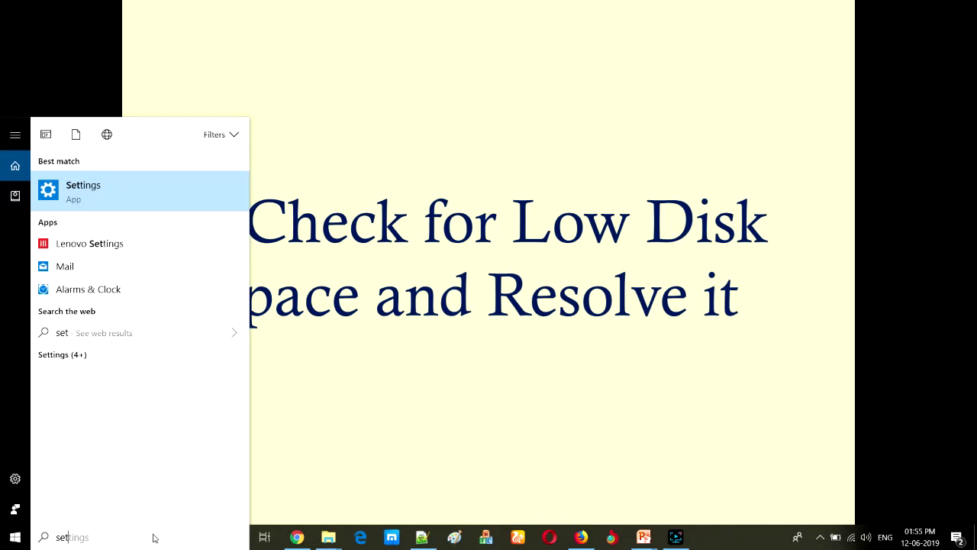
pyautogui.press('Return')
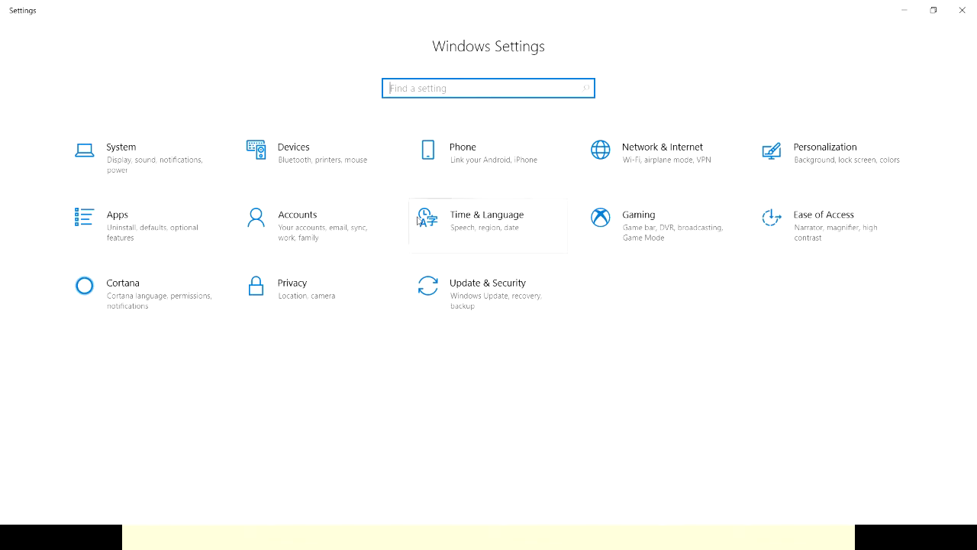
pyautogui.click(138, 162)
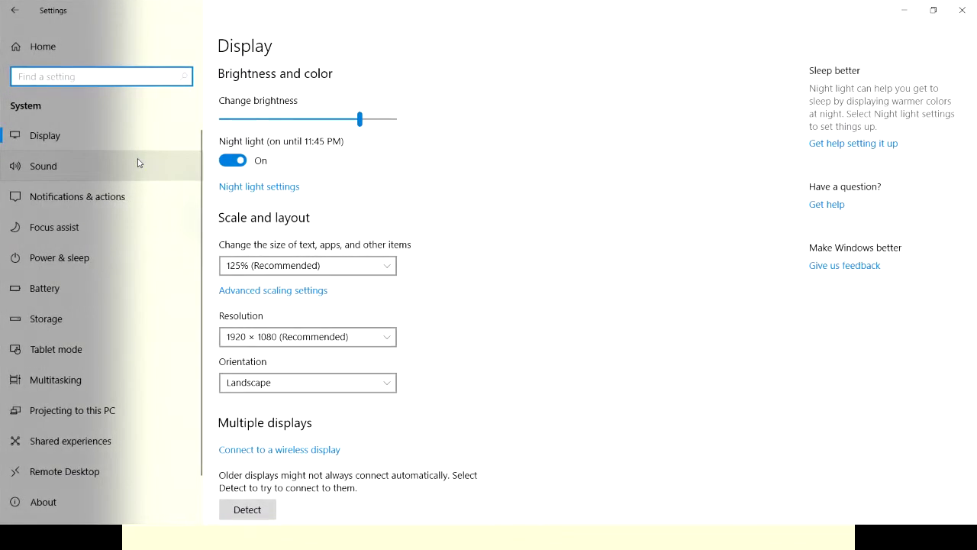
pyautogui.click(61, 322)
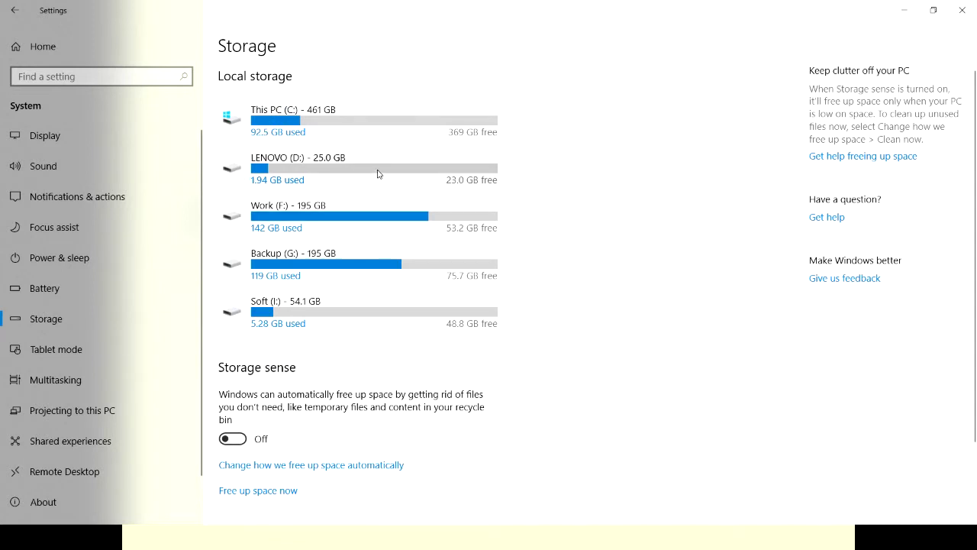
pyautogui.scroll(-3, 382, 192)
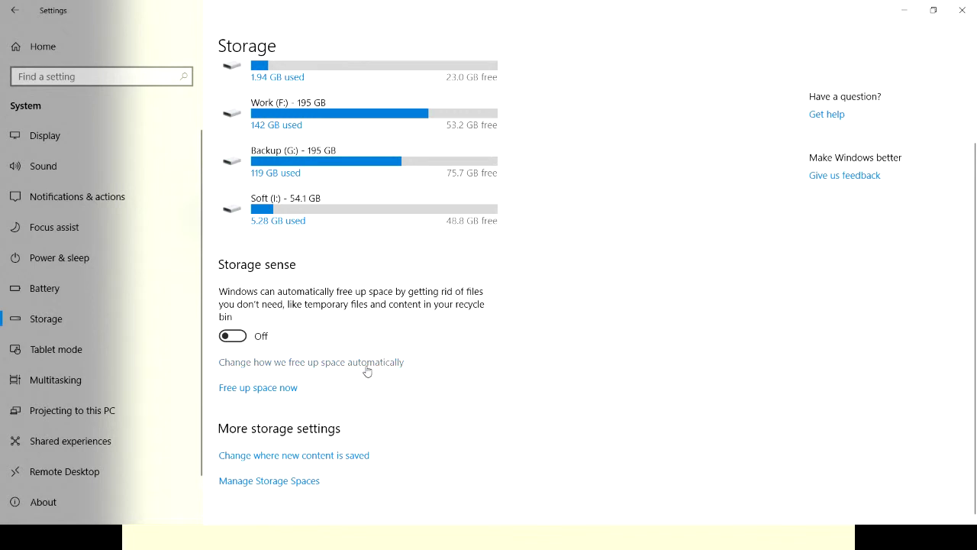
# - Review the automatic cleanup options for Storage sense frequency, recycle bin files and Downloads files, leaving them unchanged
pyautogui.click(394, 364)
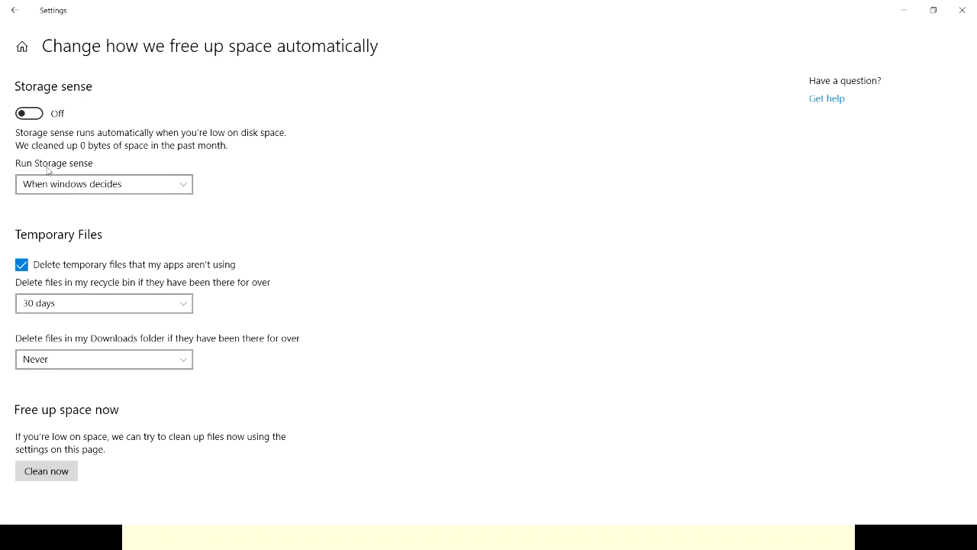
pyautogui.click(118, 184)
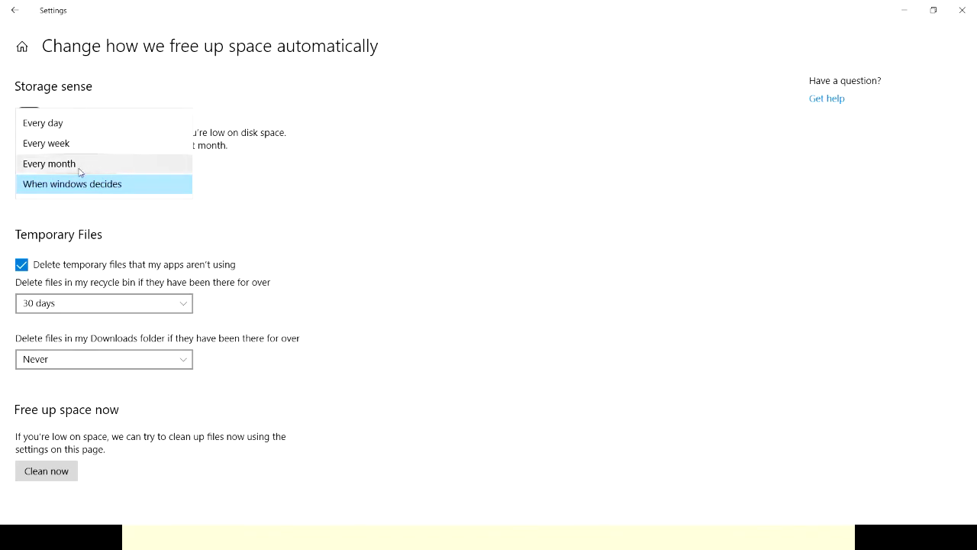
pyautogui.click(273, 220)
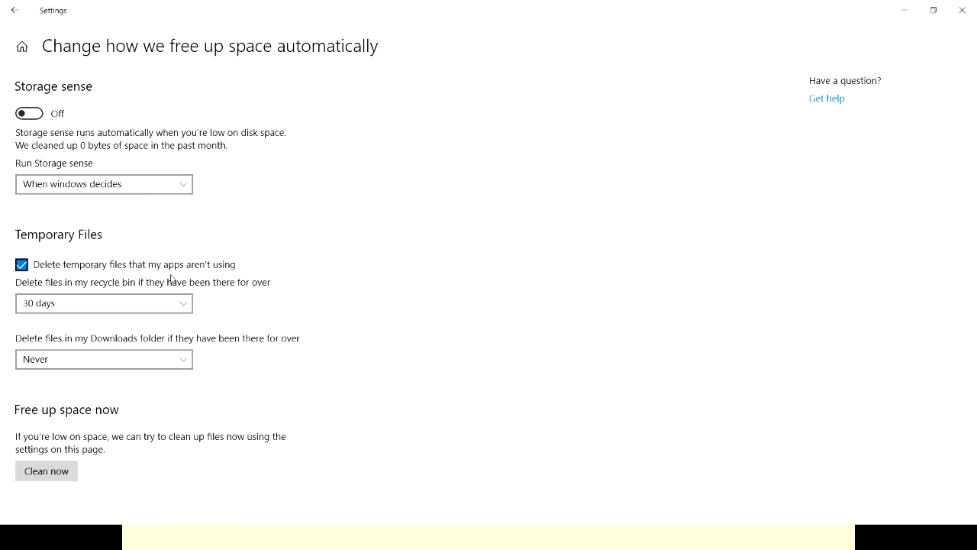
pyautogui.click(155, 302)
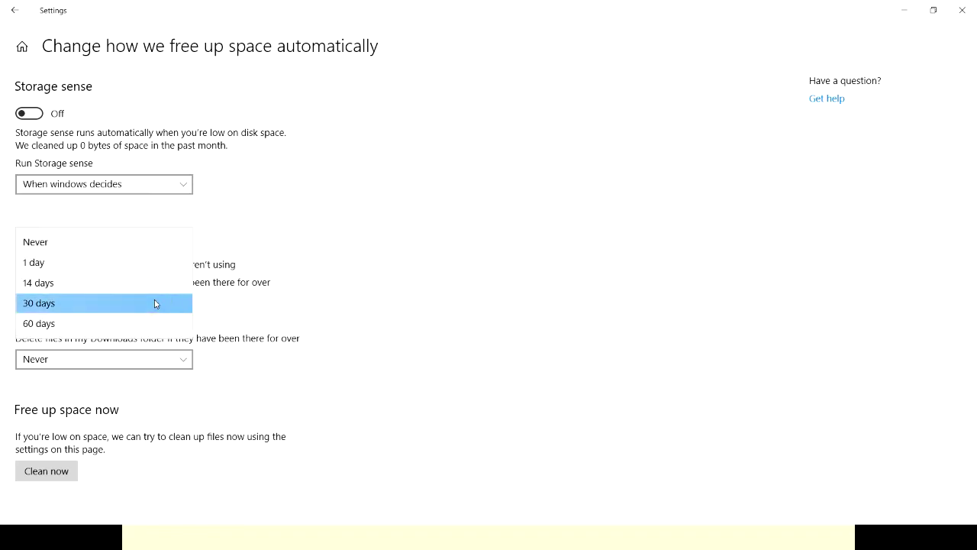
pyautogui.click(155, 303)
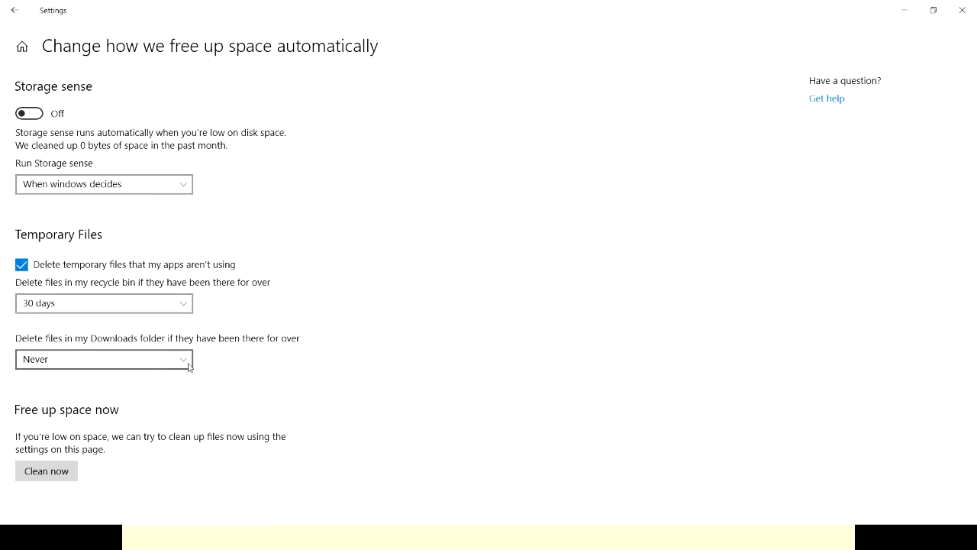
pyautogui.click(151, 366)
pyautogui.click(386, 372)
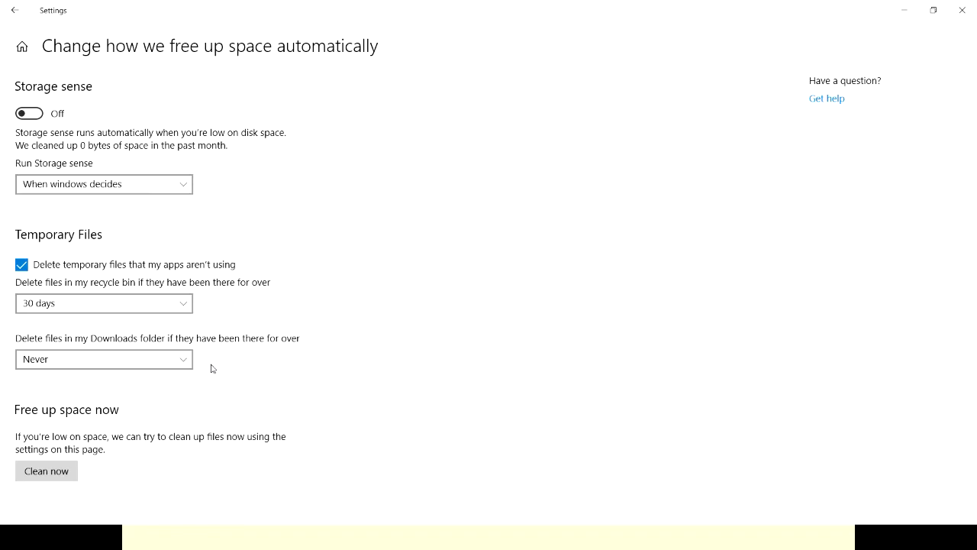
# - Return to the Storage page and open Free up space now to scan for removable temporary files
pyautogui.click(13, 10)
pyautogui.scroll(-1, 302, 358)
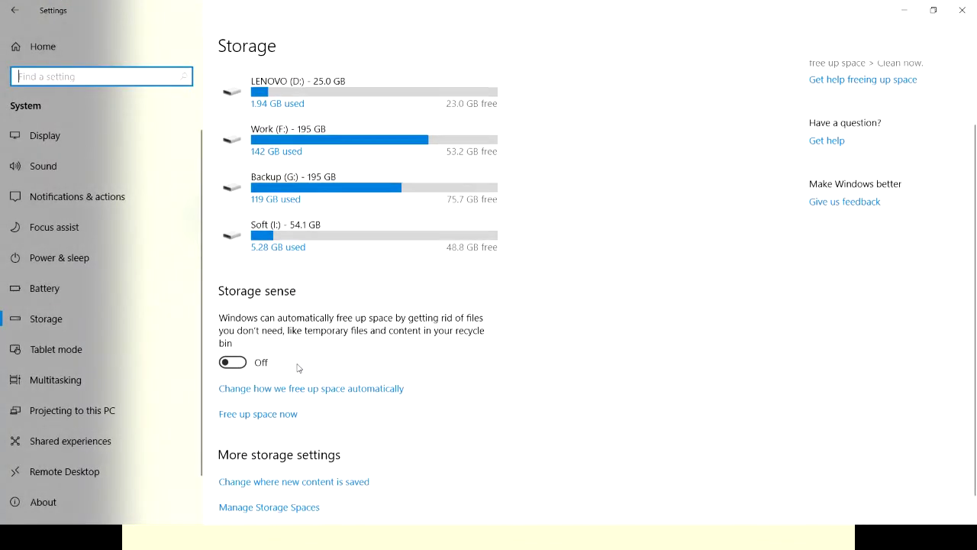
pyautogui.scroll(-1, 298, 368)
pyautogui.click(270, 390)
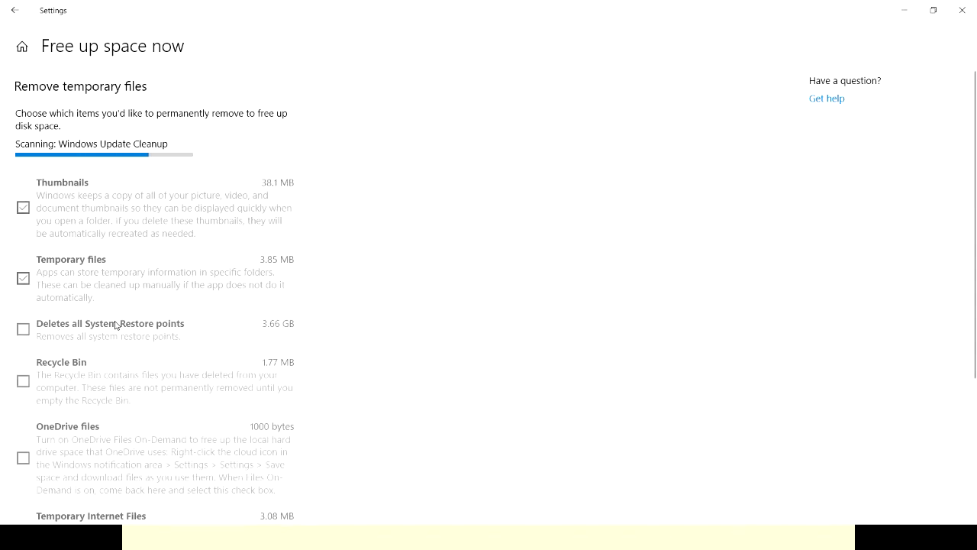
# - Examine the categories of temporary files offered for removal under Free up space now and return to the Storage page
pyautogui.scroll(-2, 125, 321)
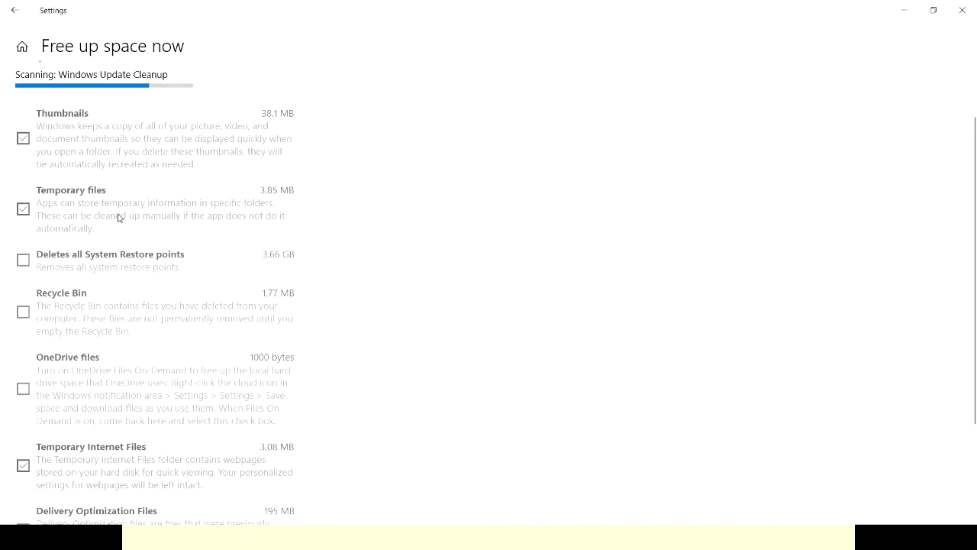
pyautogui.scroll(-3, 194, 243)
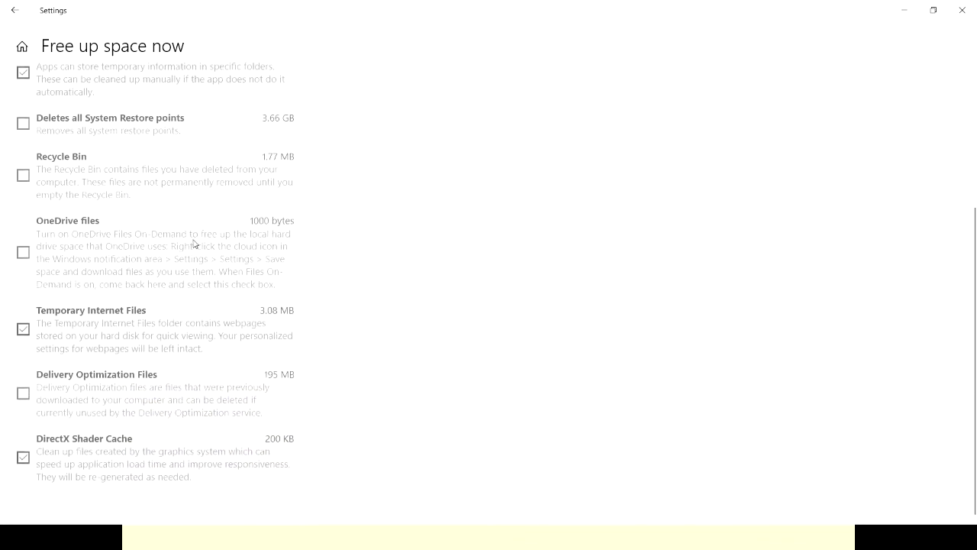
pyautogui.scroll(5, 194, 244)
pyautogui.scroll(-3, 194, 244)
pyautogui.scroll(3, 196, 241)
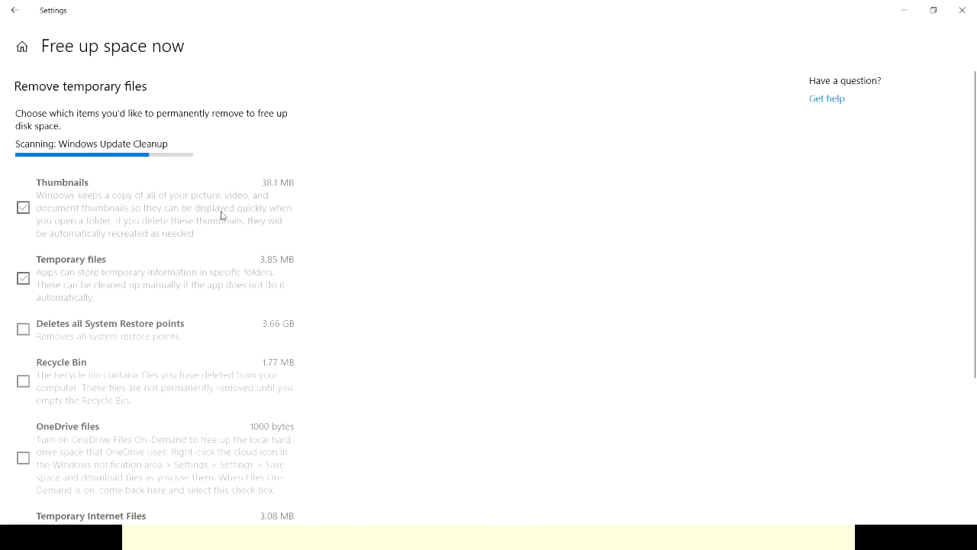
pyautogui.scroll(-3, 187, 191)
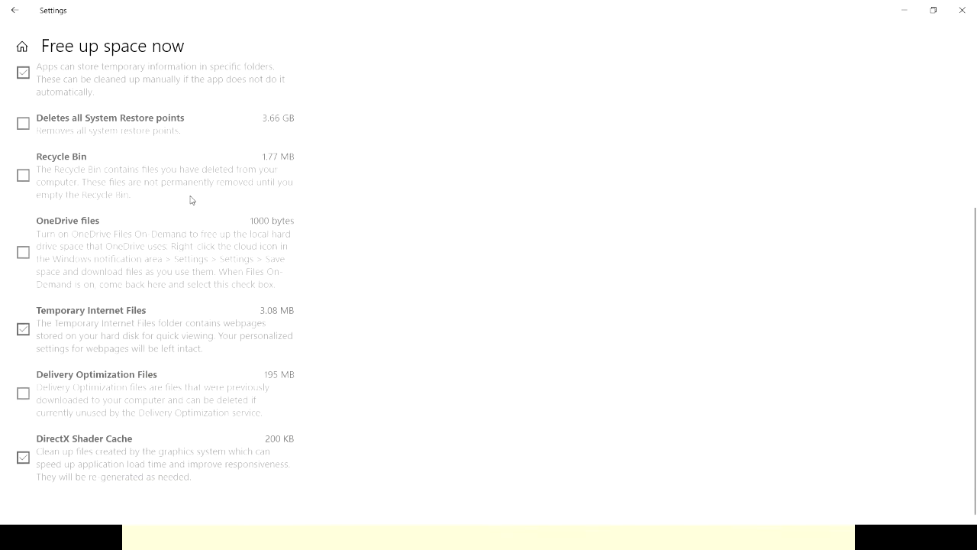
pyautogui.scroll(3, 197, 246)
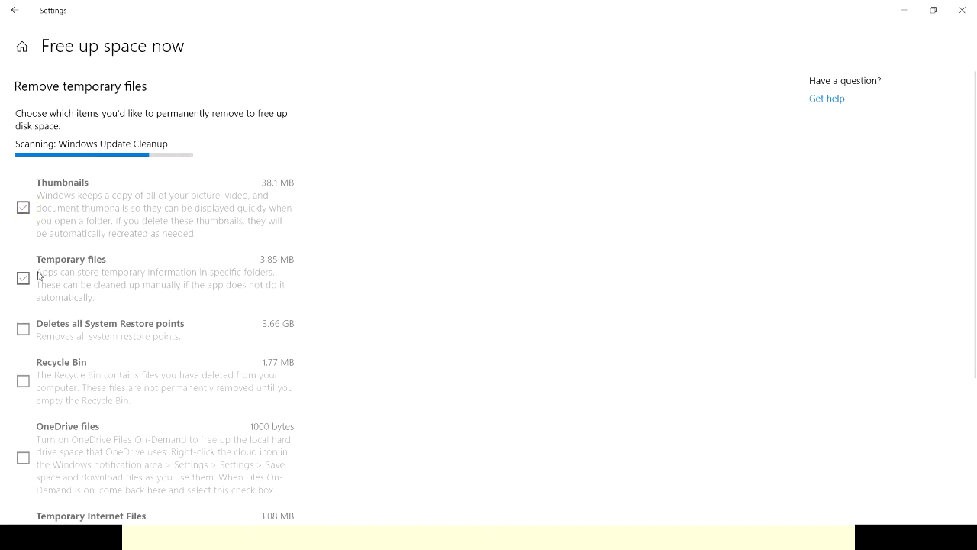
pyautogui.scroll(-3, 102, 286)
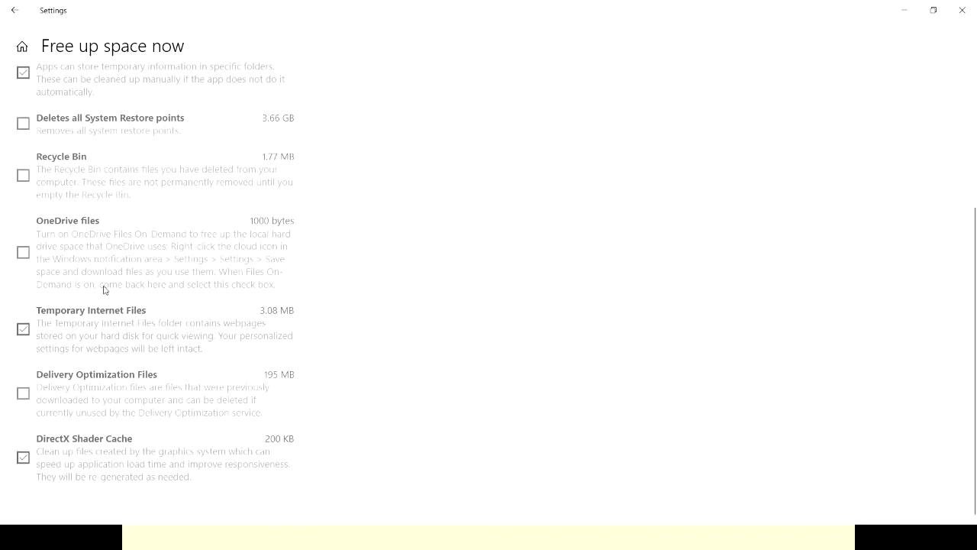
pyautogui.scroll(3, 104, 290)
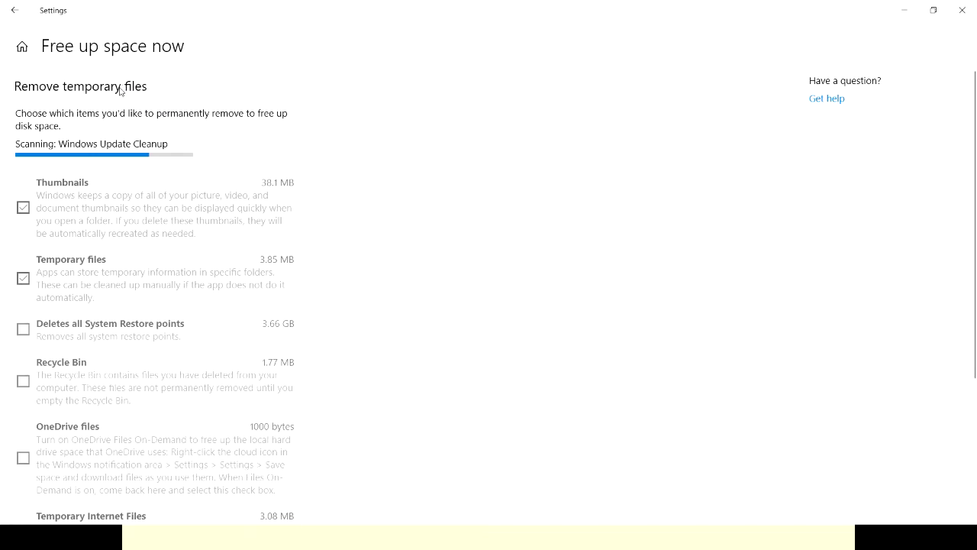
pyautogui.click(14, 12)
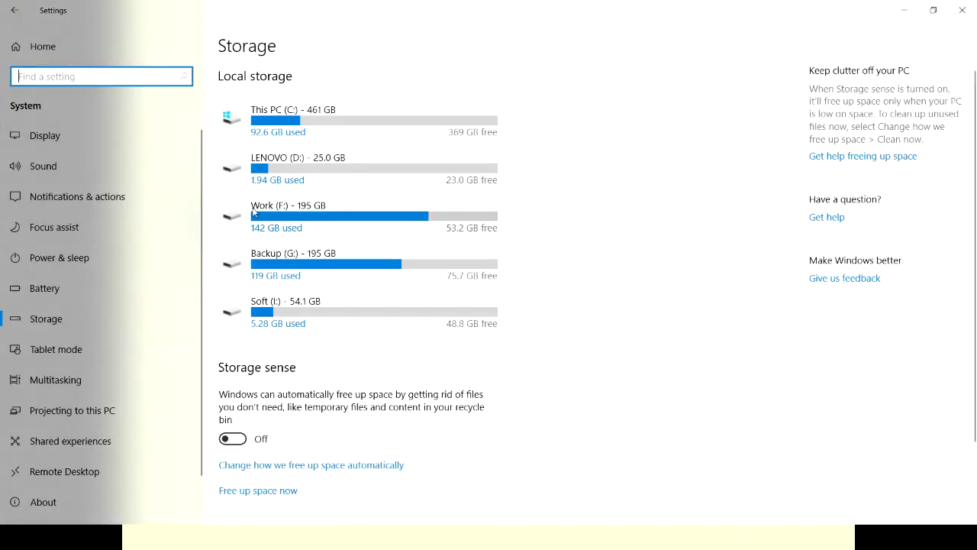
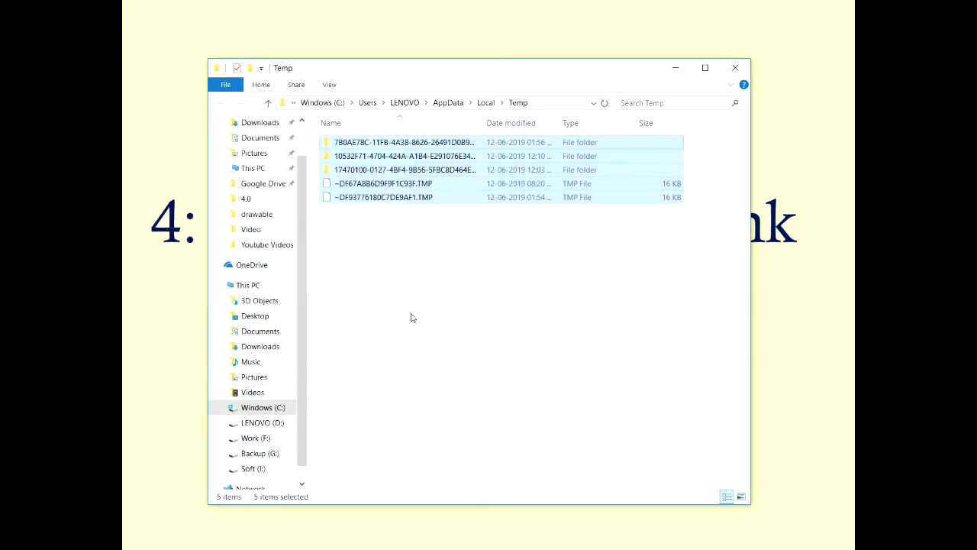
# - Deselect the items in the Temp folder, close its window and advance the presentation to the slide on installing Windows updates
pyautogui.click(481, 325)
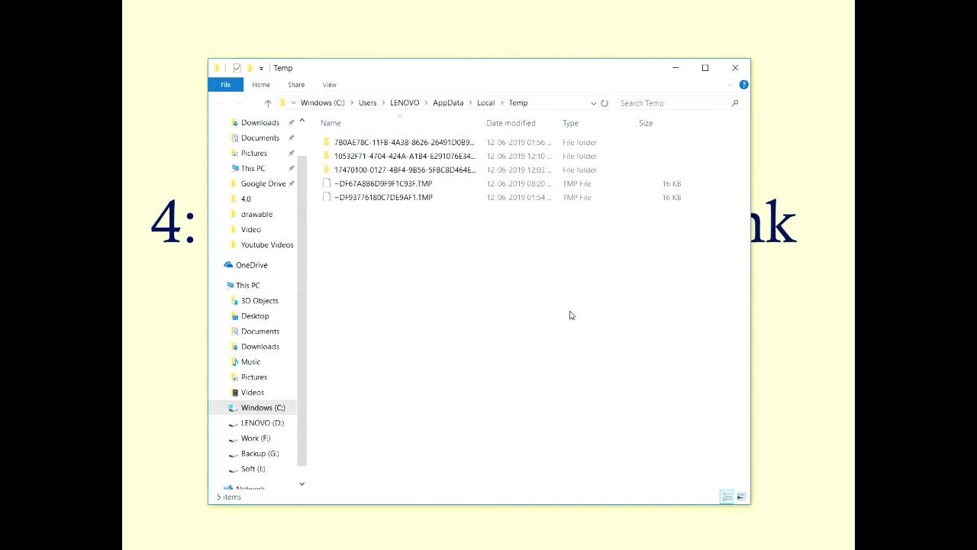
pyautogui.click(739, 71)
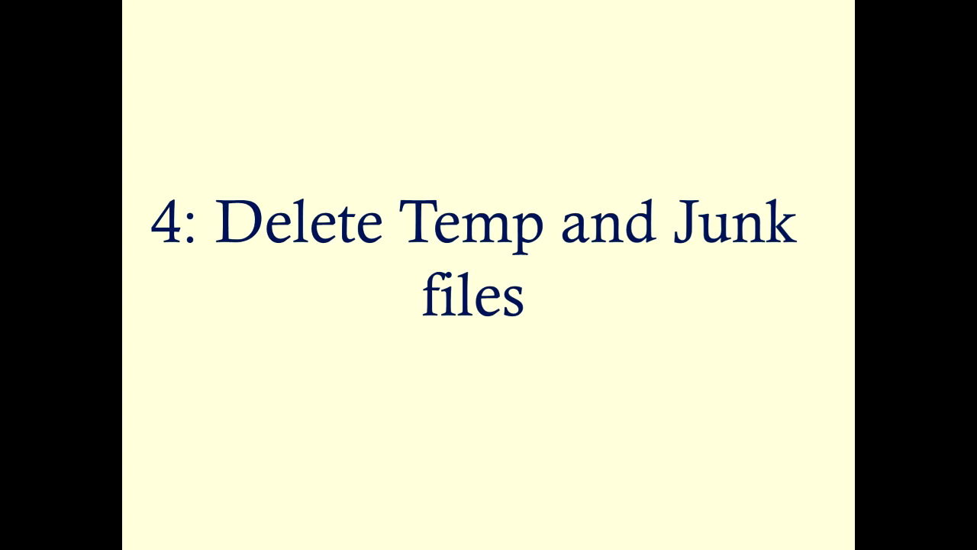
pyautogui.press('Right')
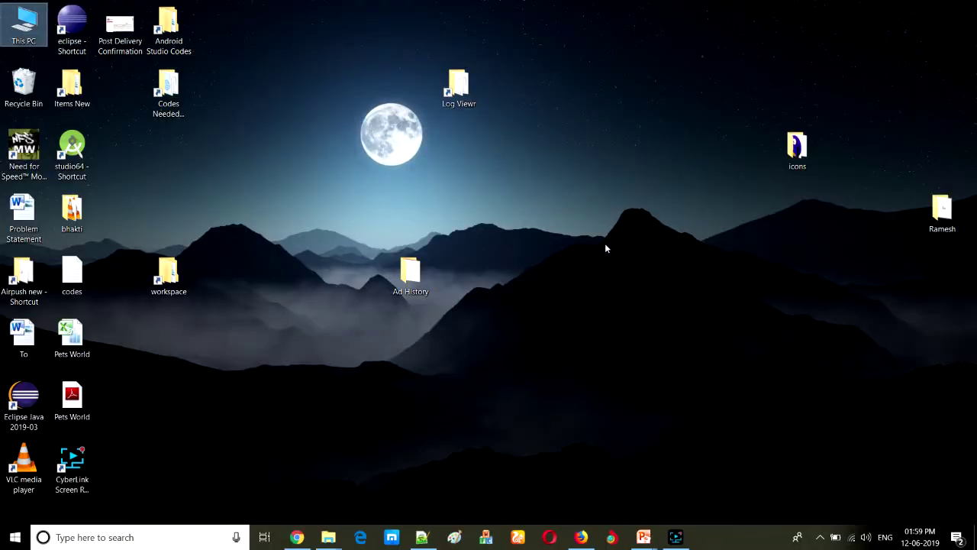
pyautogui.click(111, 539)
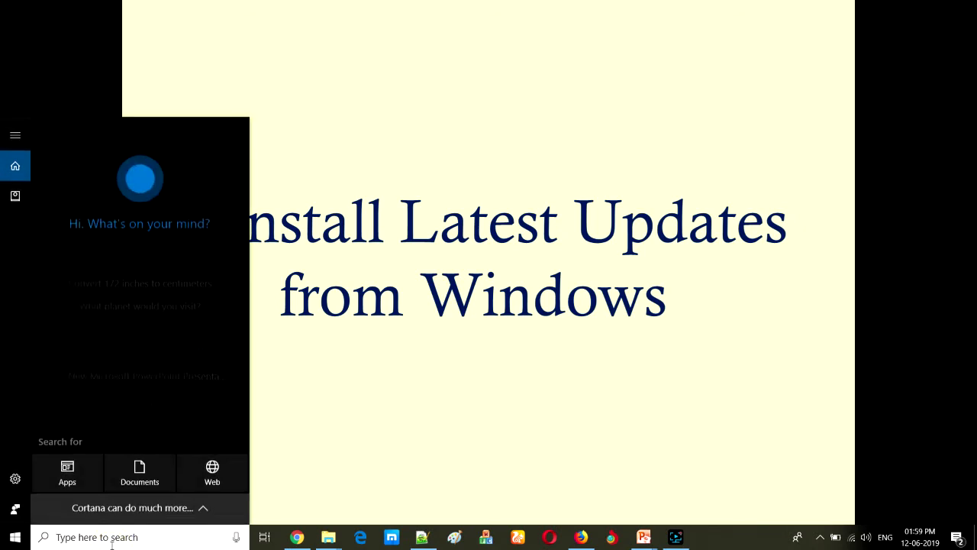
pyautogui.write('cont')
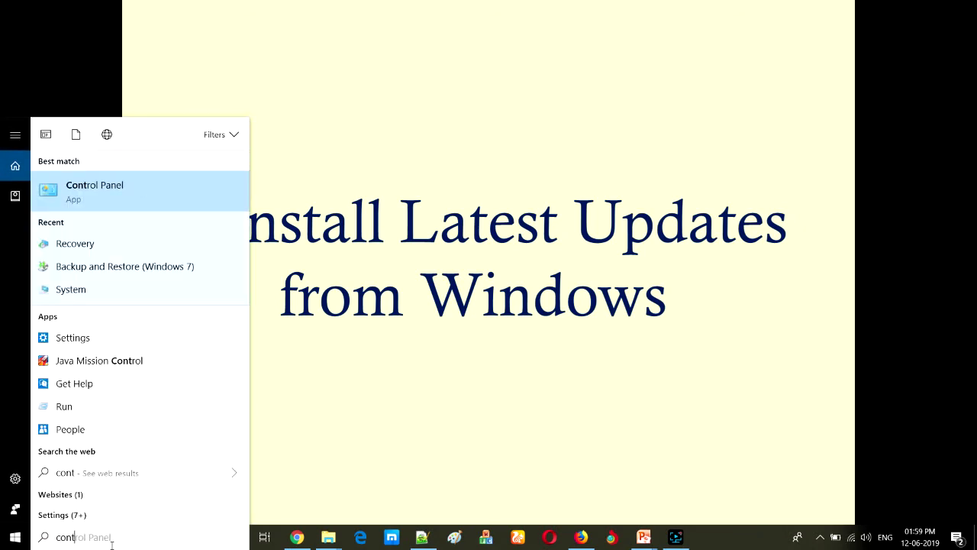
pyautogui.press('Return')
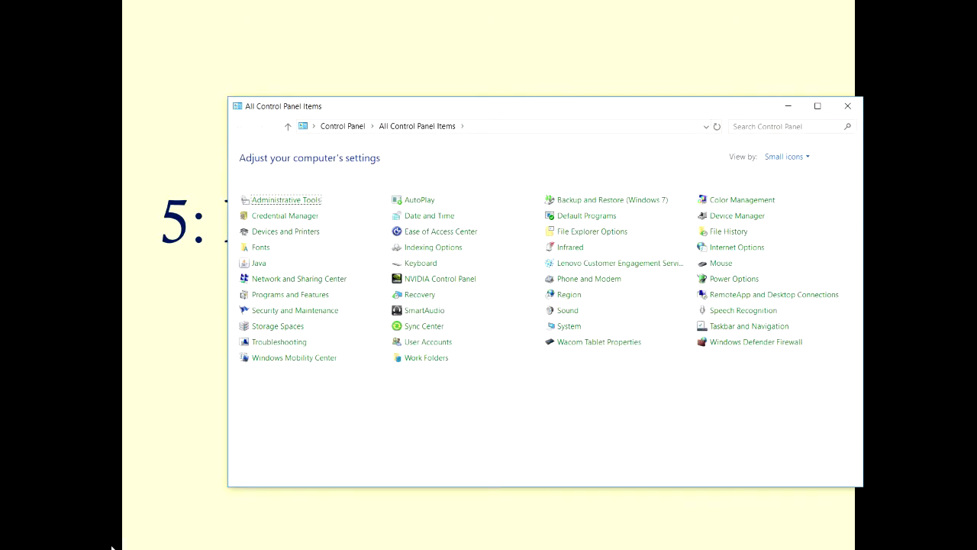
pyautogui.press('u')
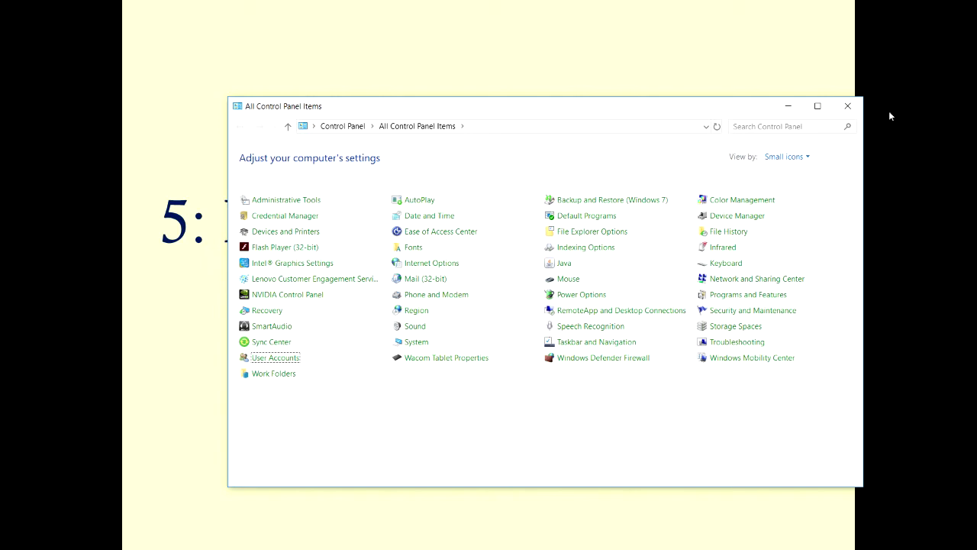
pyautogui.click(848, 106)
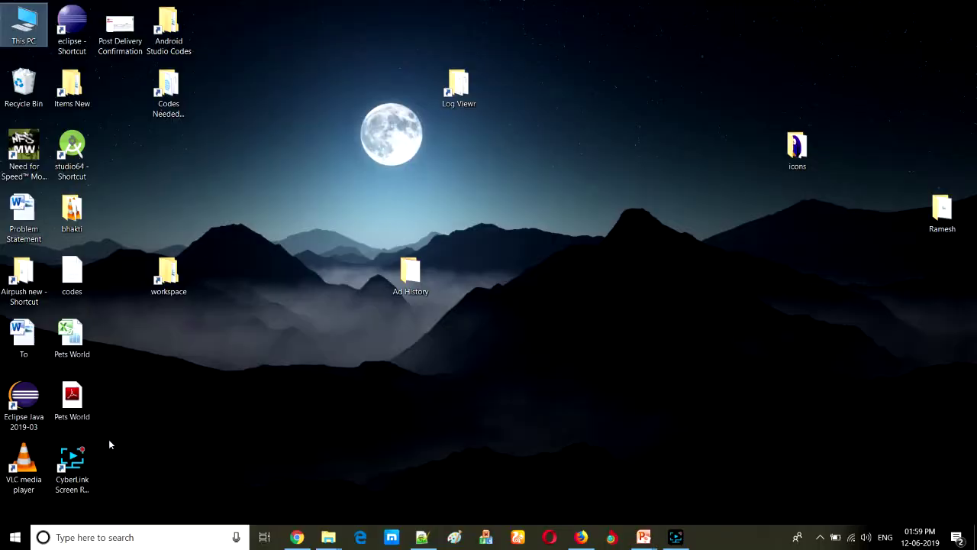
# - Search Windows for "upda" and open the Check for updates system setting
pyautogui.click(122, 537)
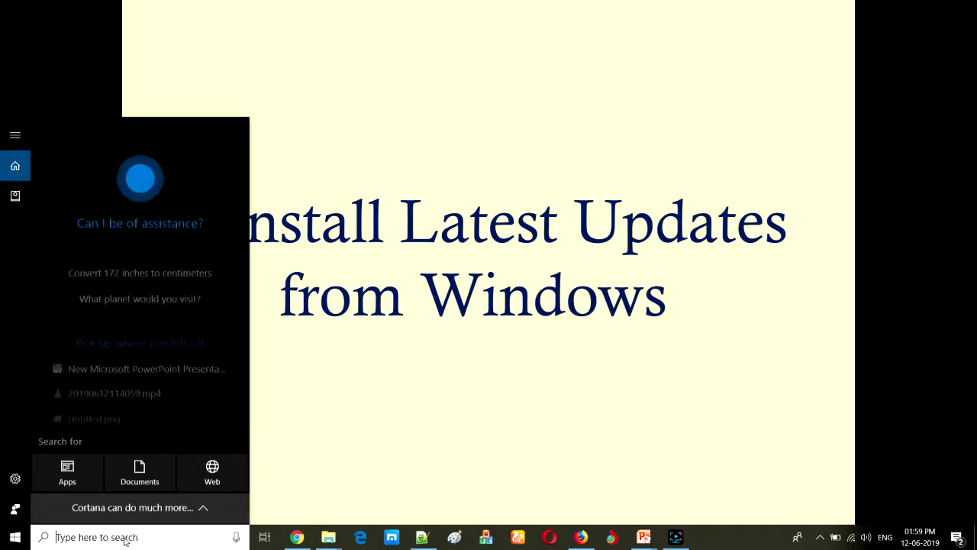
pyautogui.write('upda')
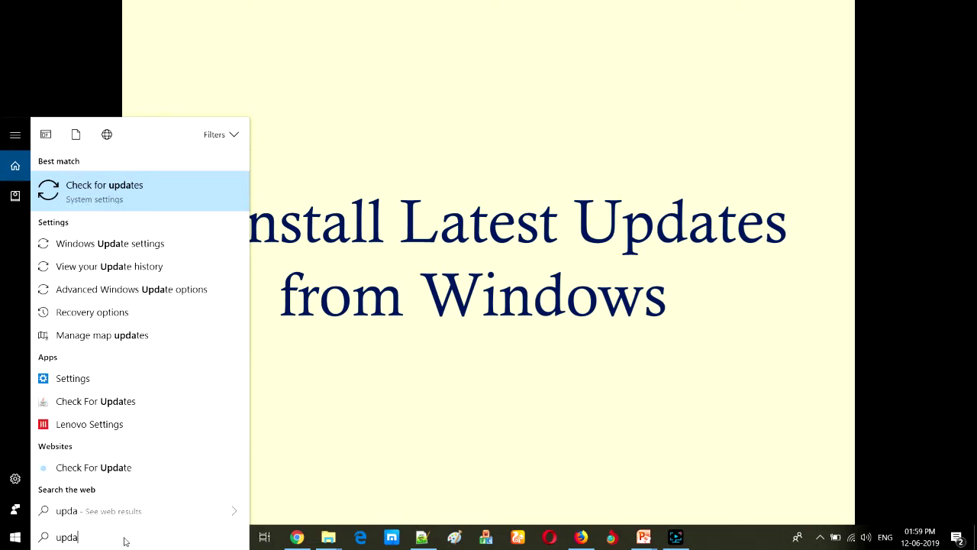
pyautogui.click(115, 192)
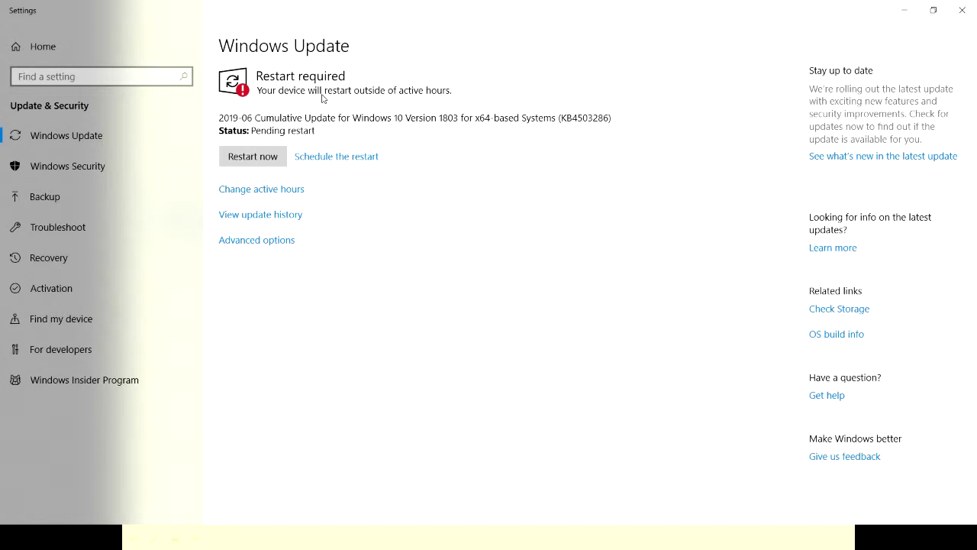
# - Review the active hours without changing them, examine the update history and return to the Windows Update page
pyautogui.click(280, 198)
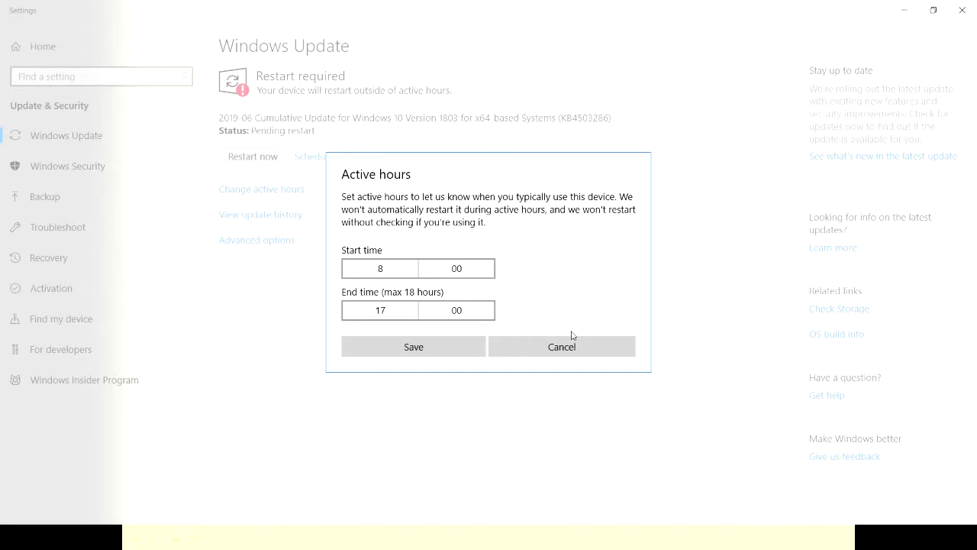
pyautogui.click(572, 349)
pyautogui.click(279, 218)
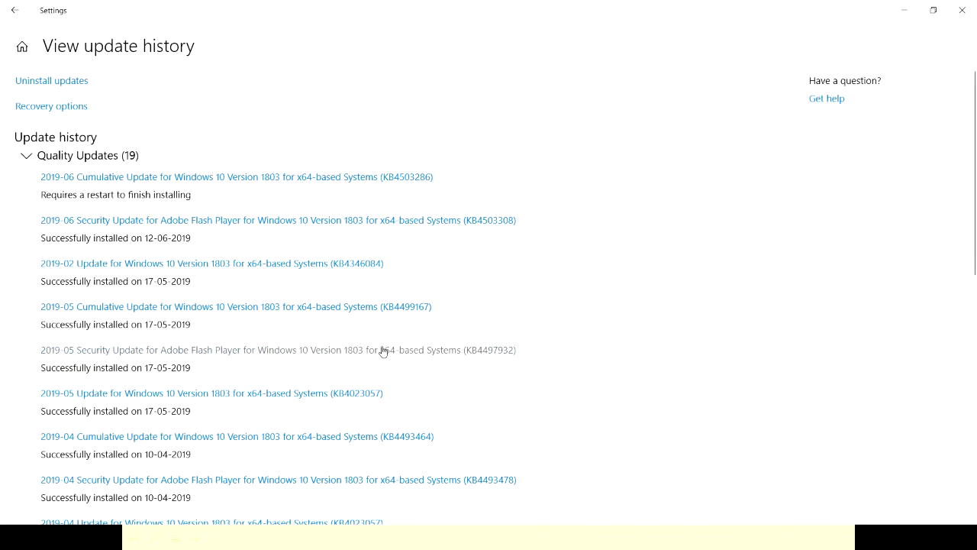
pyautogui.scroll(-5, 262, 244)
pyautogui.scroll(-2, 262, 254)
pyautogui.scroll(8, 262, 253)
pyautogui.click(14, 10)
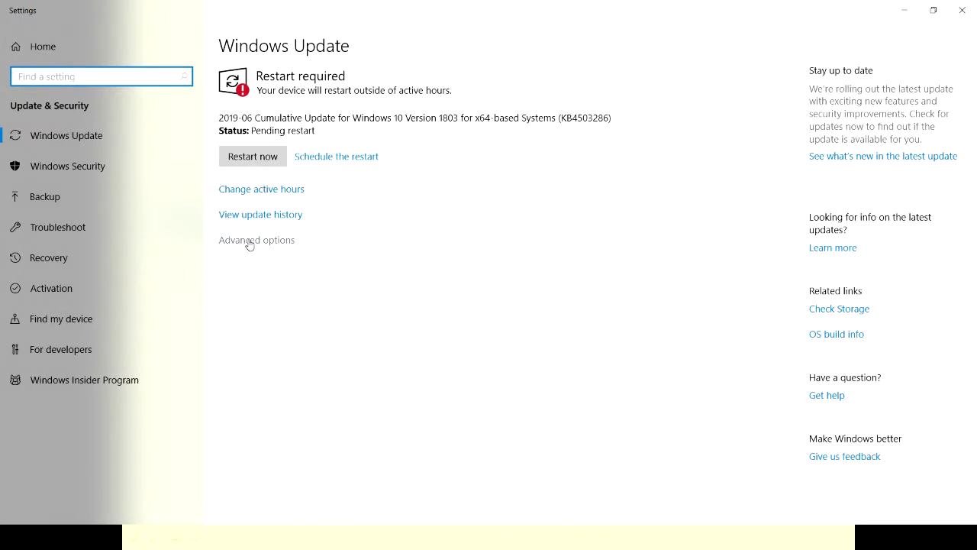
# - Review the advanced options of Windows Update, leave them unchanged and close Settings
pyautogui.click(249, 242)
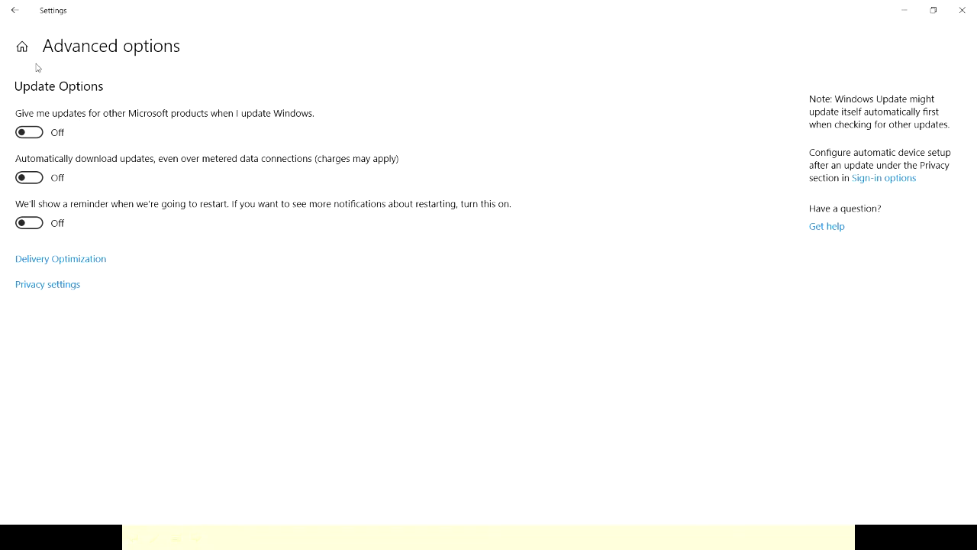
pyautogui.click(16, 12)
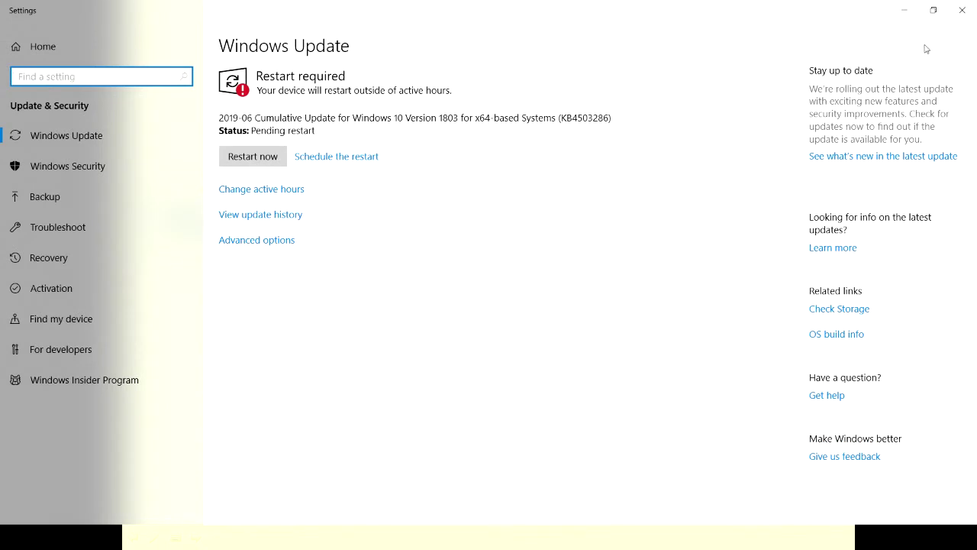
pyautogui.click(957, 11)
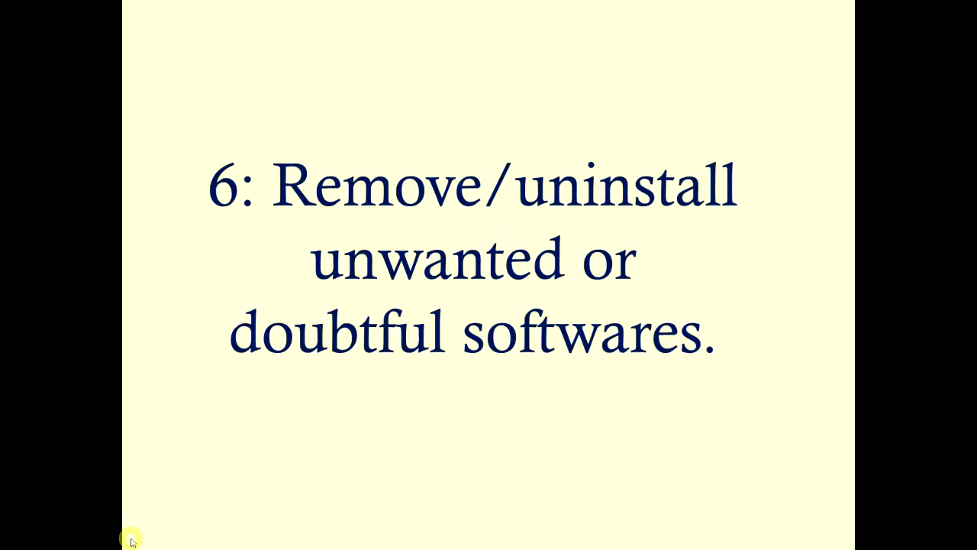
# - Search Windows for Control Panel, open it and go to Programs and Features
pyautogui.click(131, 538)
pyautogui.write('cont')
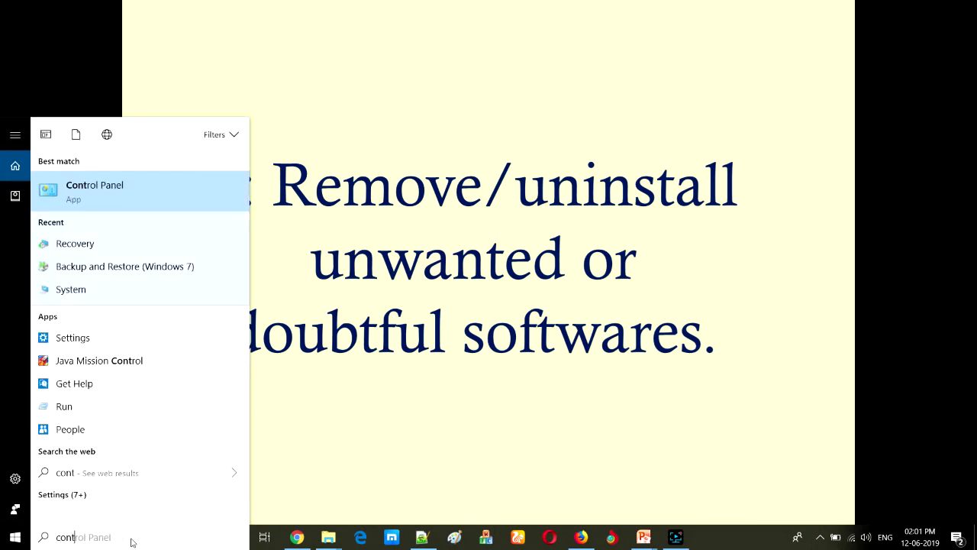
pyautogui.press('Return')
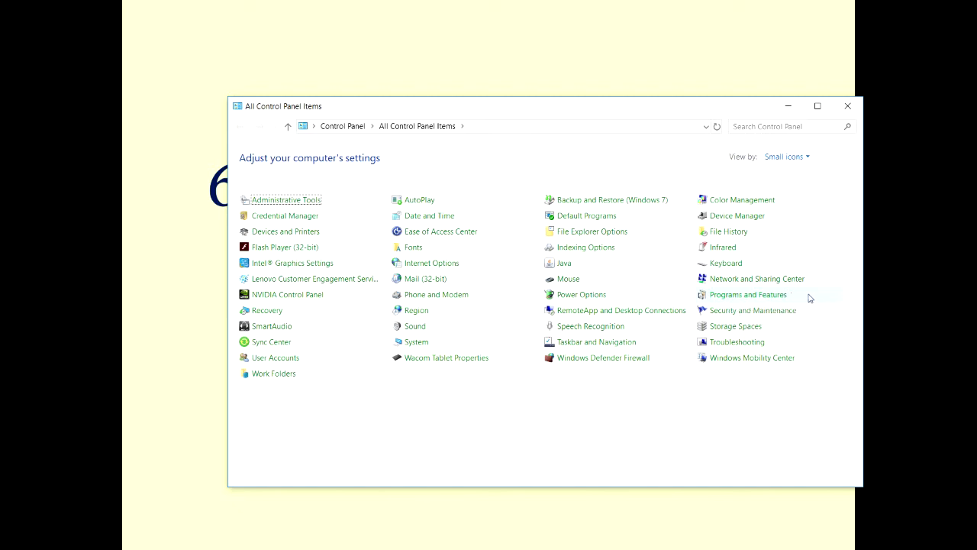
pyautogui.click(758, 299)
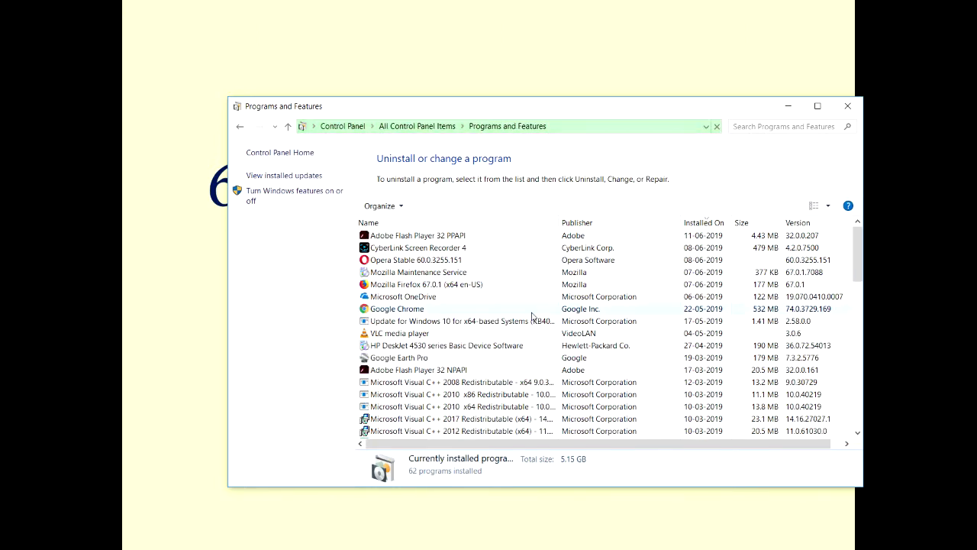
# - Sort the installed programs by newest installation date and bring up the available actions for Opera Stable 60.0.3255.151
pyautogui.click(709, 223)
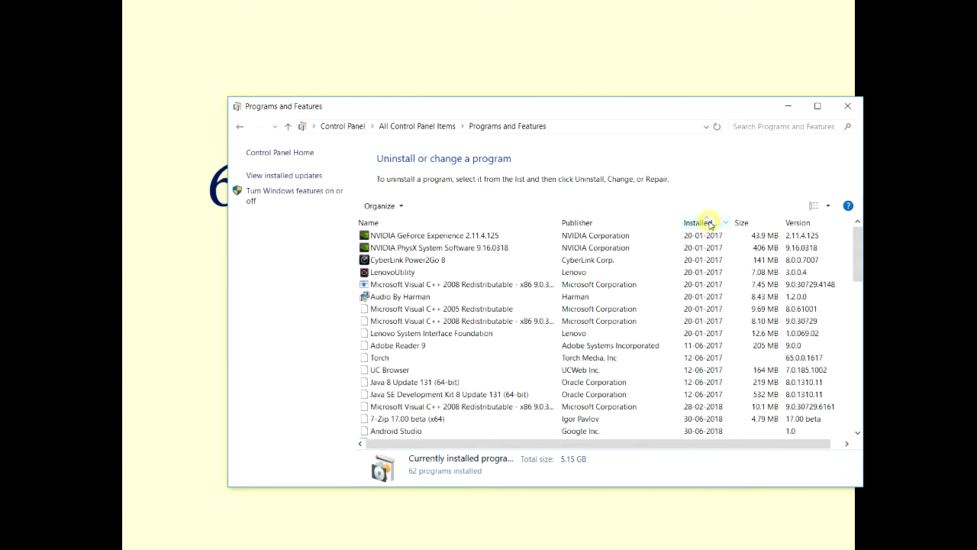
pyautogui.click(706, 223)
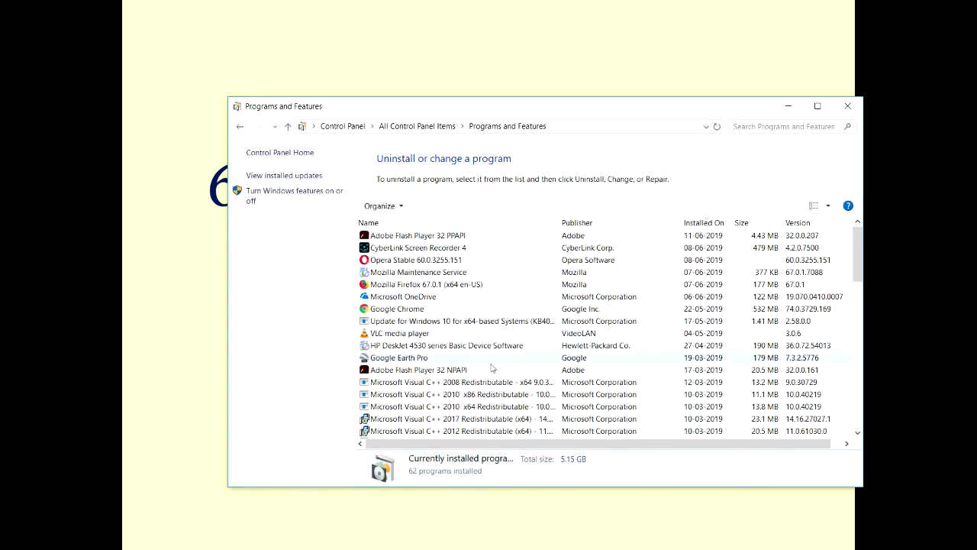
pyautogui.click(447, 259)
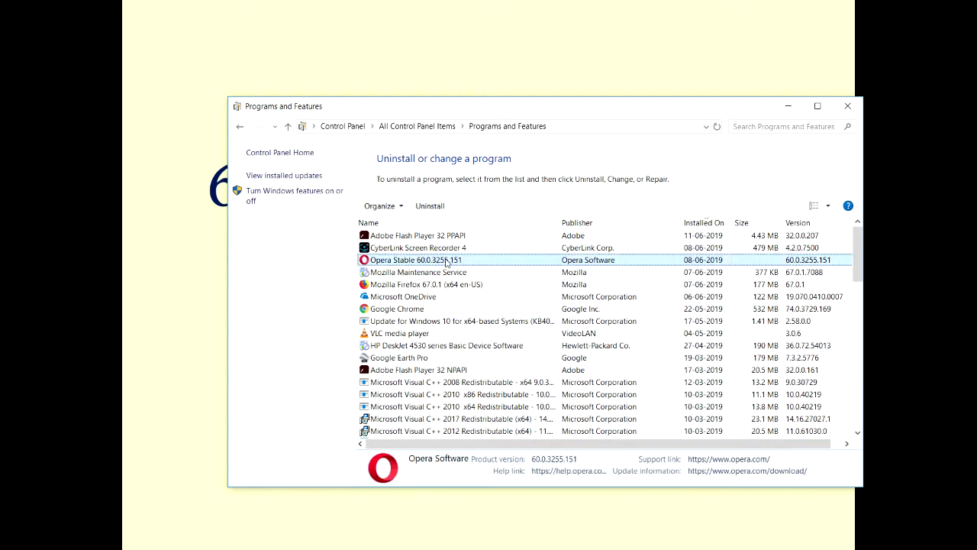
pyautogui.rightClick(448, 261)
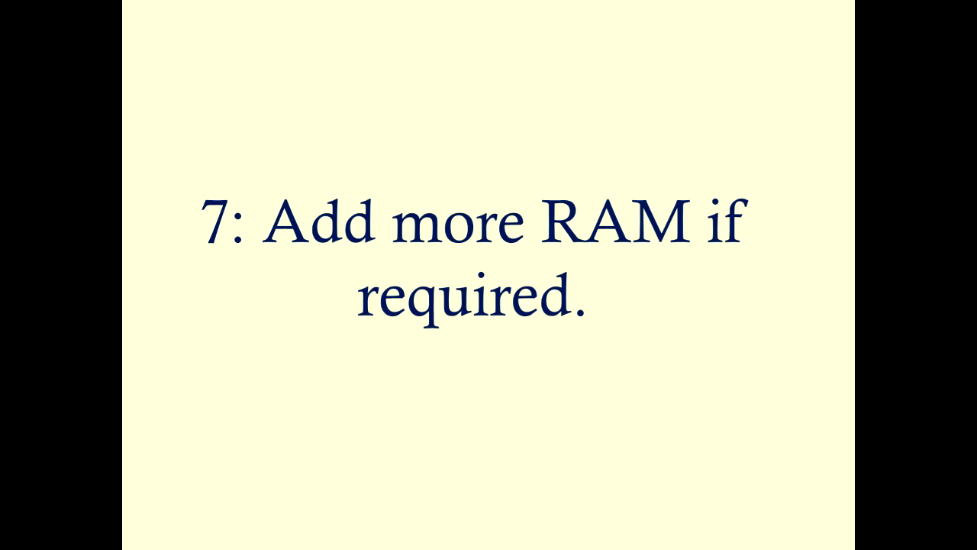
# - Show and refresh the desktop, check the installed memory in the properties of This PC and close the System window
pyautogui.press('super+d')
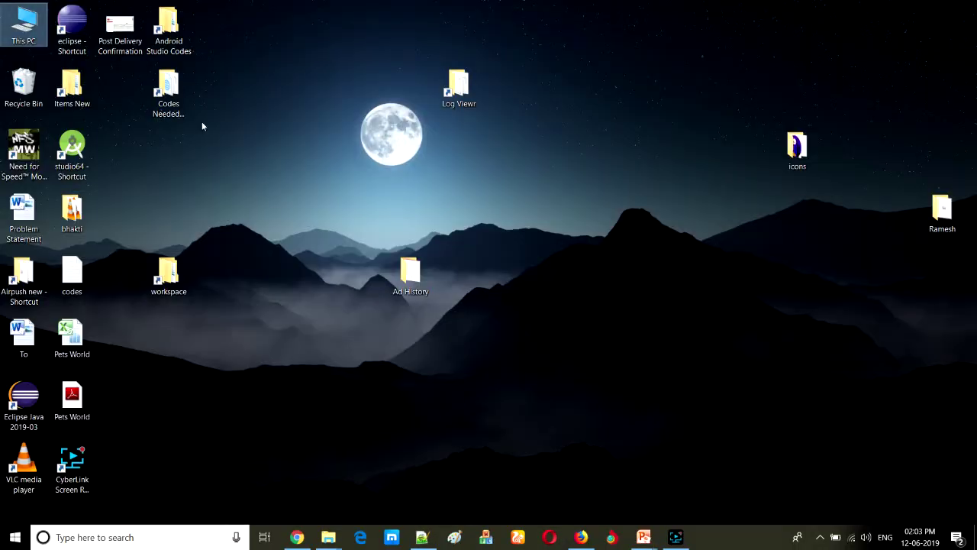
pyautogui.rightClick(218, 160)
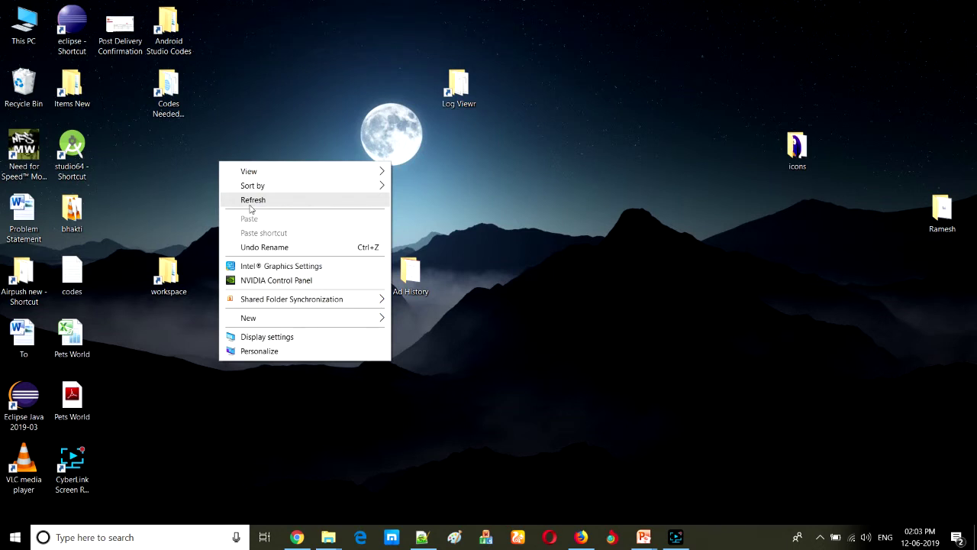
pyautogui.click(249, 201)
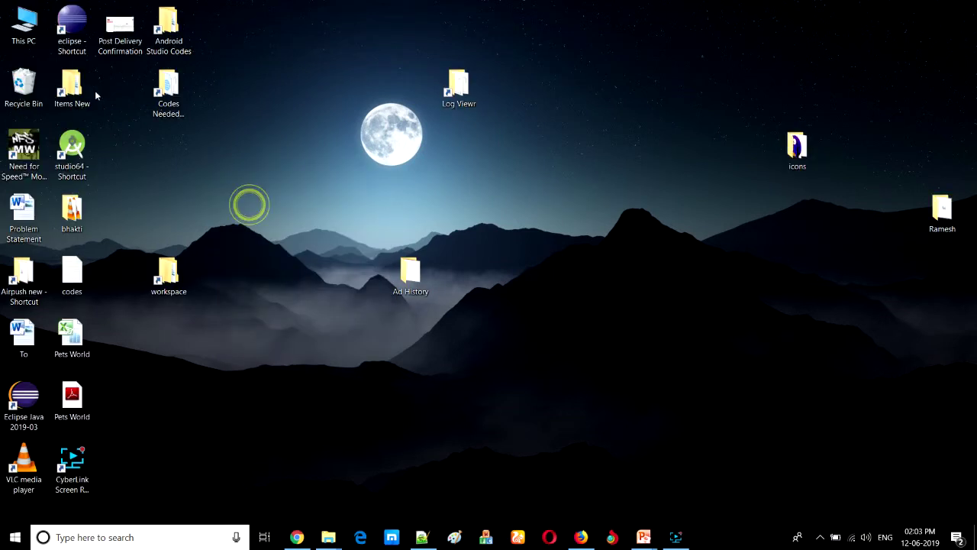
pyautogui.rightClick(33, 35)
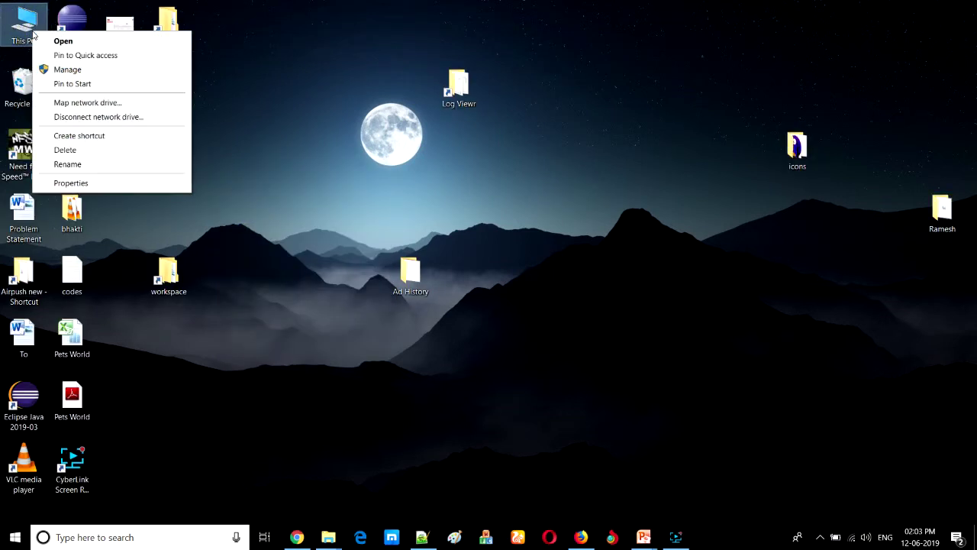
pyautogui.click(78, 185)
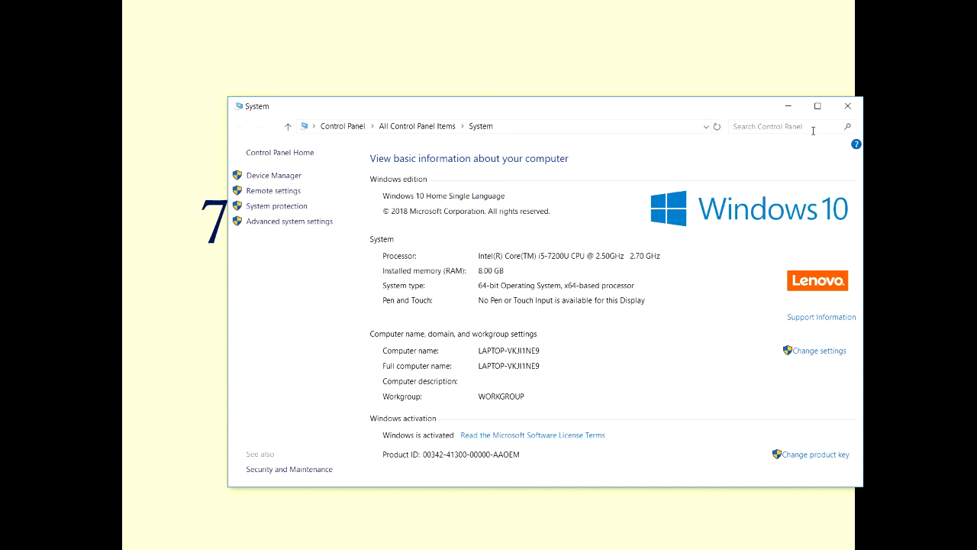
pyautogui.click(846, 107)
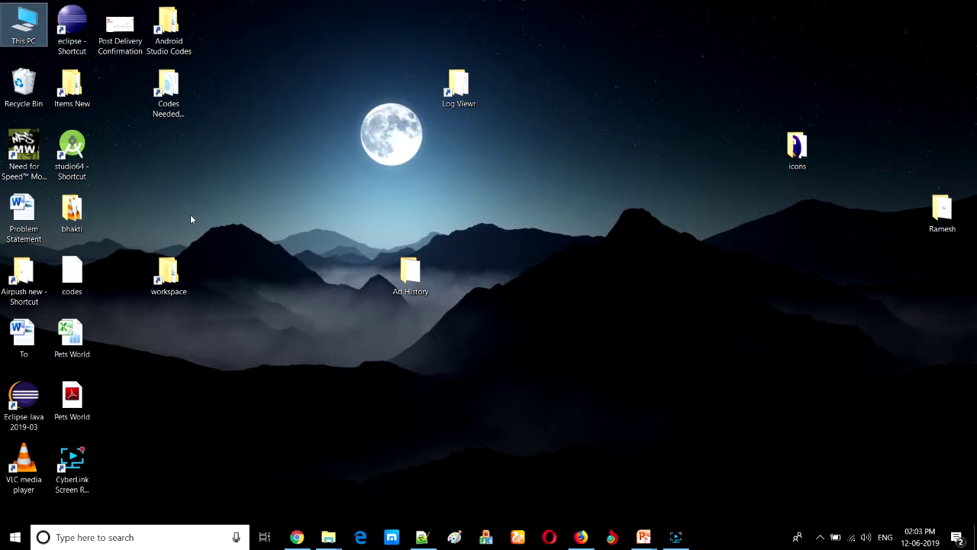
# - Open Task Manager, compare the running processes sorted by memory and disk usage, and close it after reviewing the memory ranking
pyautogui.rightClick(736, 535)
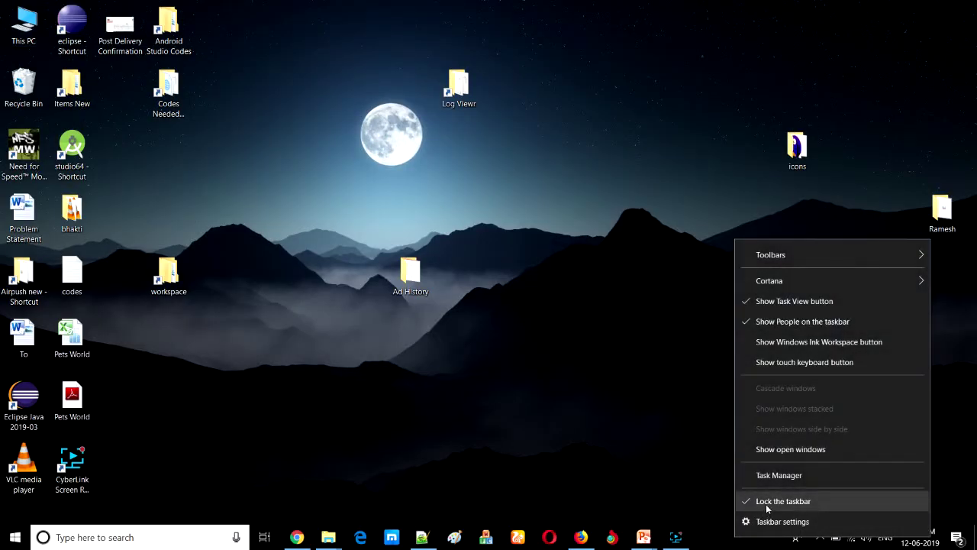
pyautogui.click(771, 475)
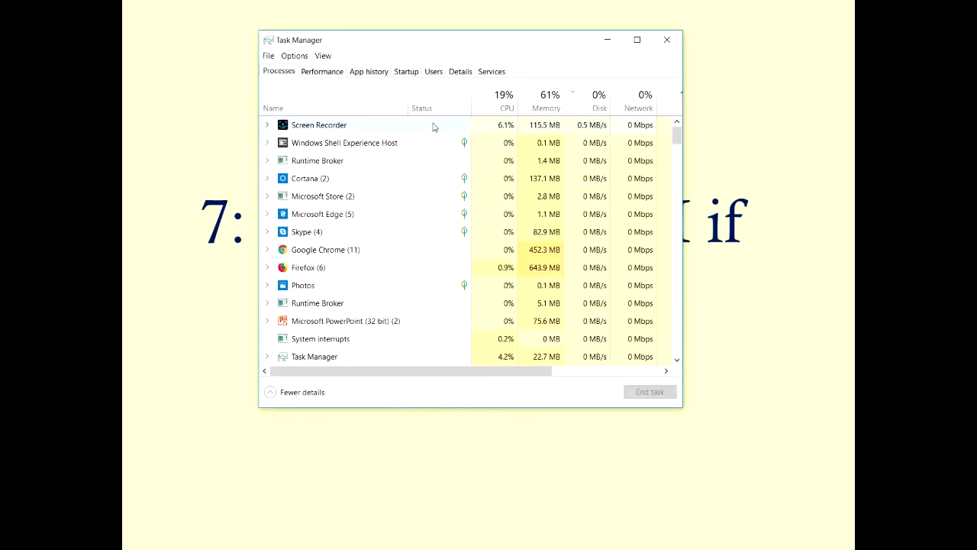
pyautogui.click(546, 104)
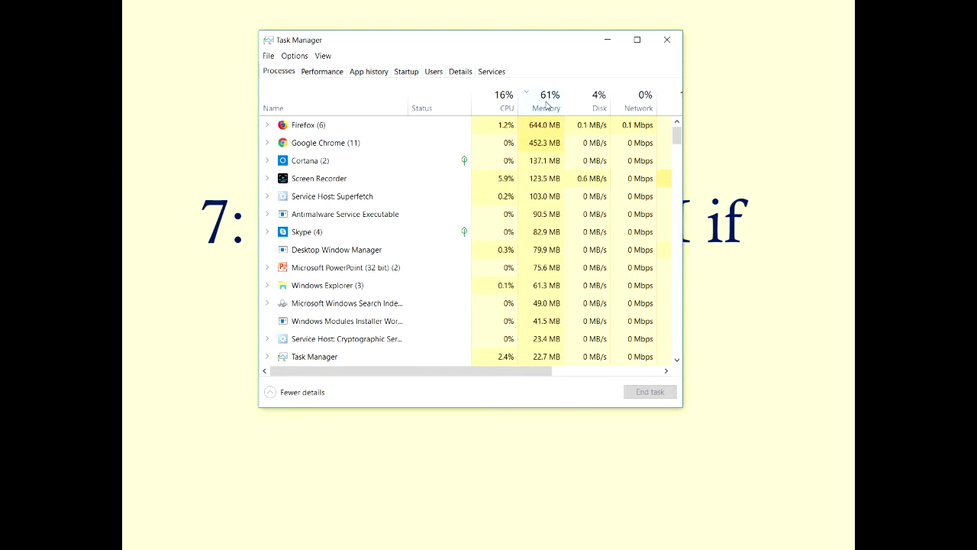
pyautogui.click(546, 105)
pyautogui.click(546, 104)
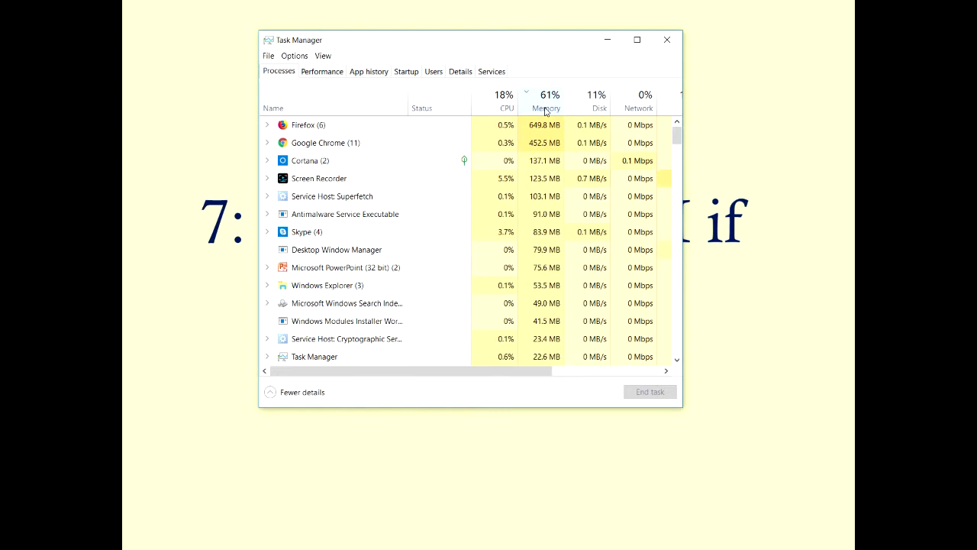
pyautogui.click(590, 108)
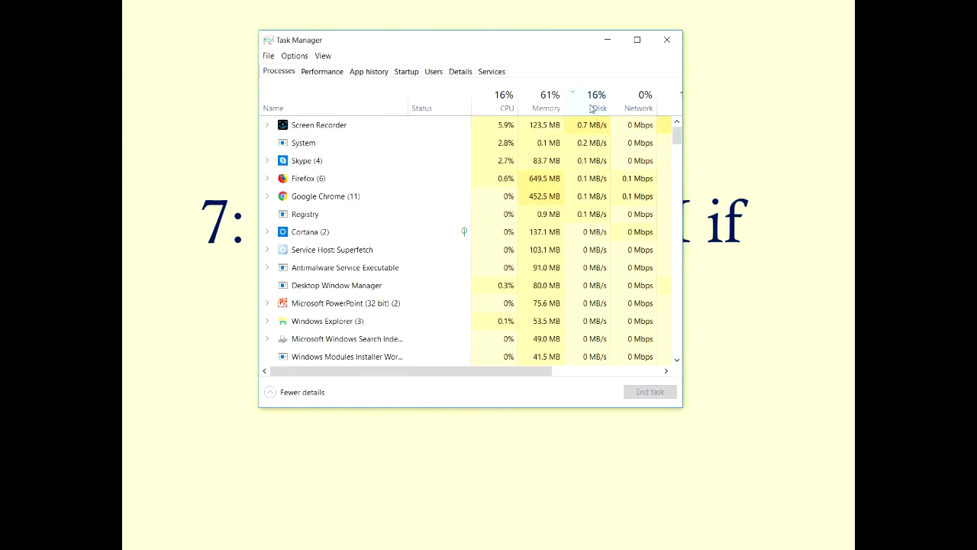
pyautogui.click(548, 108)
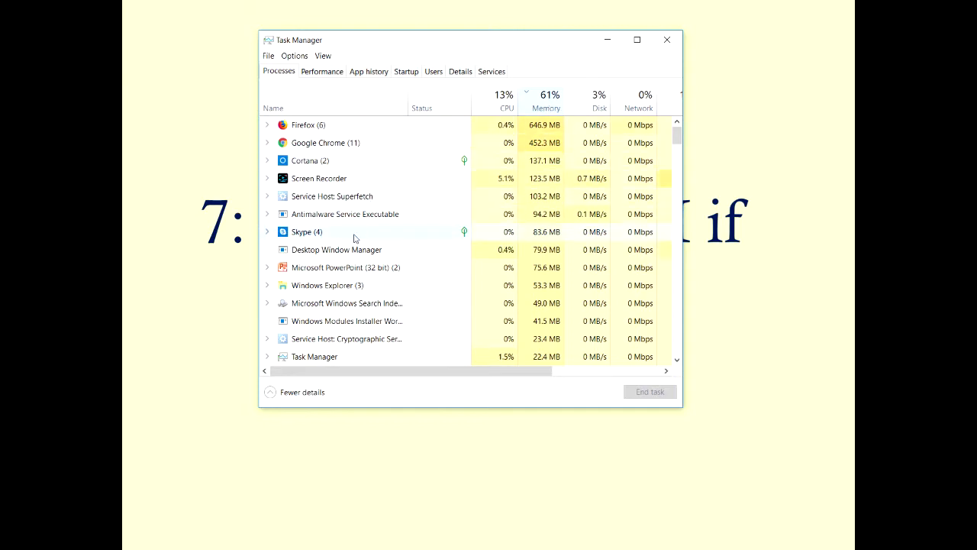
pyautogui.scroll(-1, 355, 238)
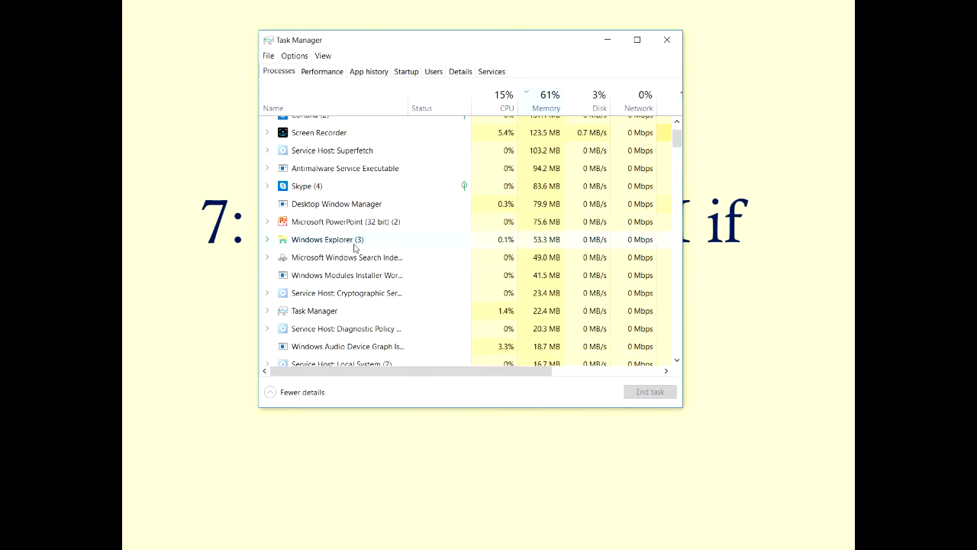
pyautogui.scroll(1, 355, 238)
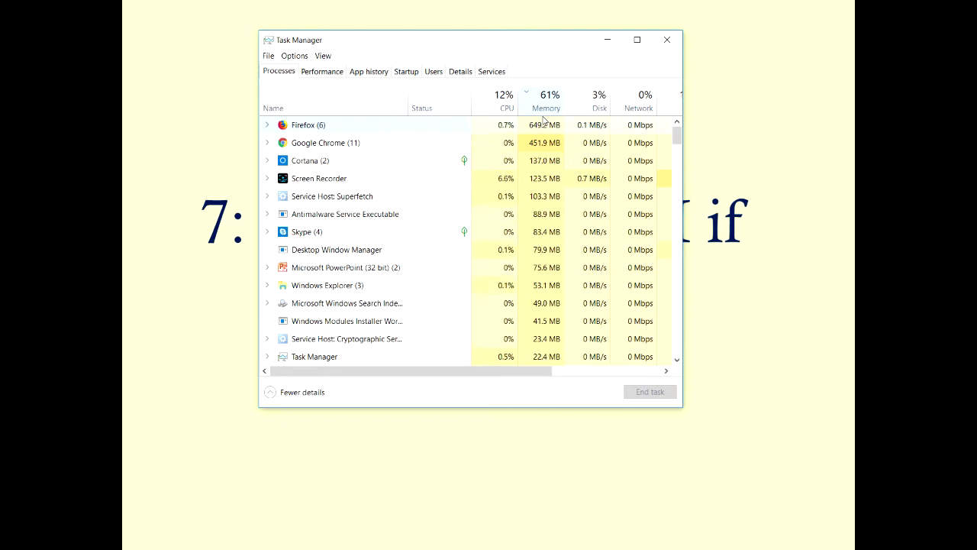
pyautogui.click(667, 41)
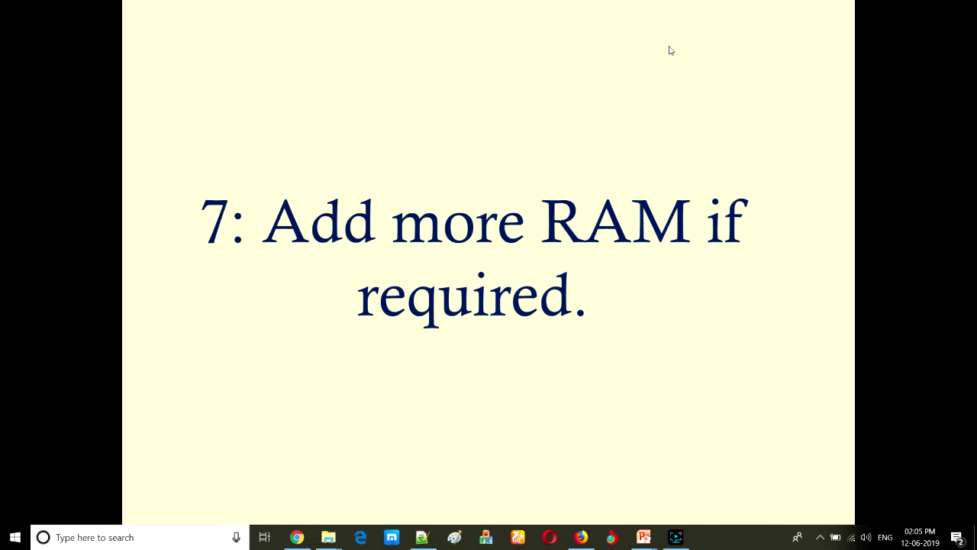
# - Advance to the slide on restoring the system, search Windows for Control Panel and open Backup and Restore (Windows 7)
pyautogui.click(654, 50)
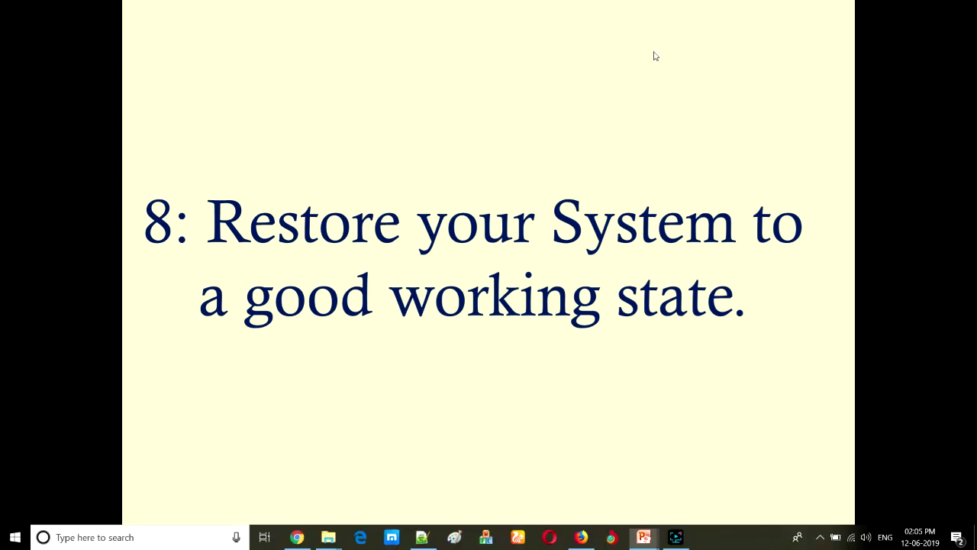
pyautogui.press('super+d')
pyautogui.click(116, 536)
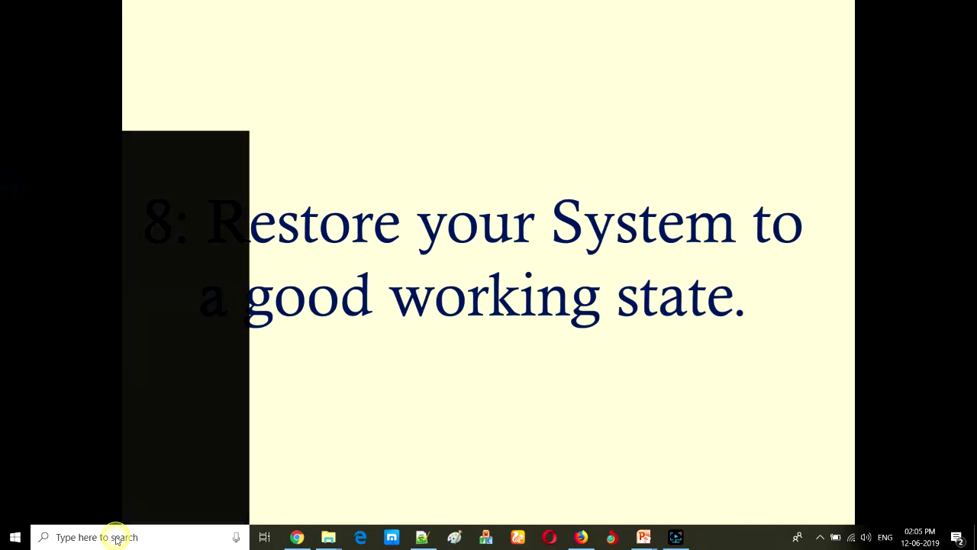
pyautogui.write('con')
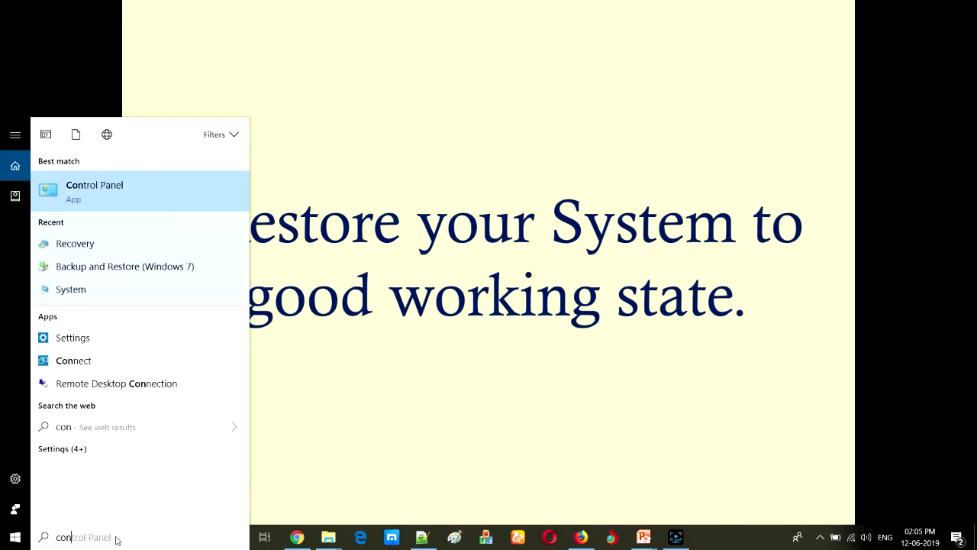
pyautogui.press('Return')
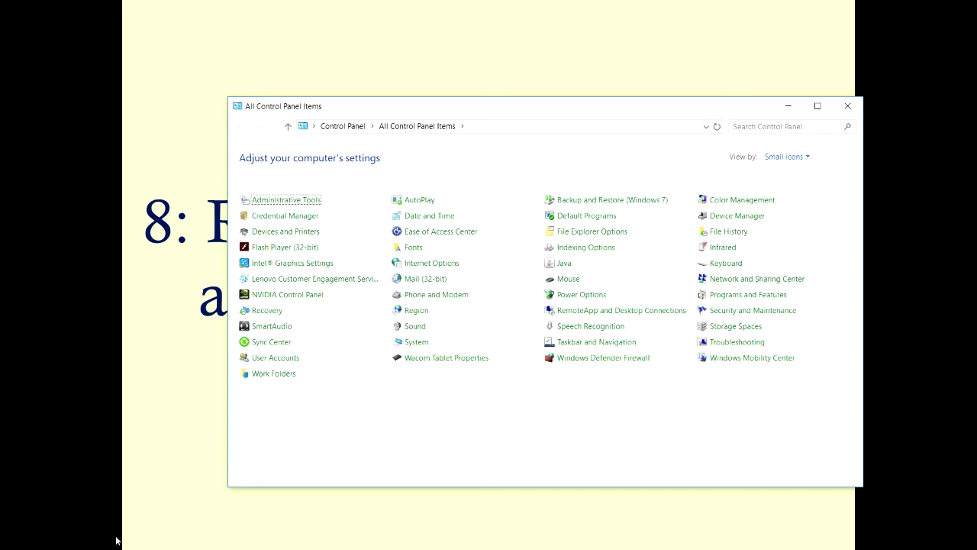
pyautogui.click(592, 202)
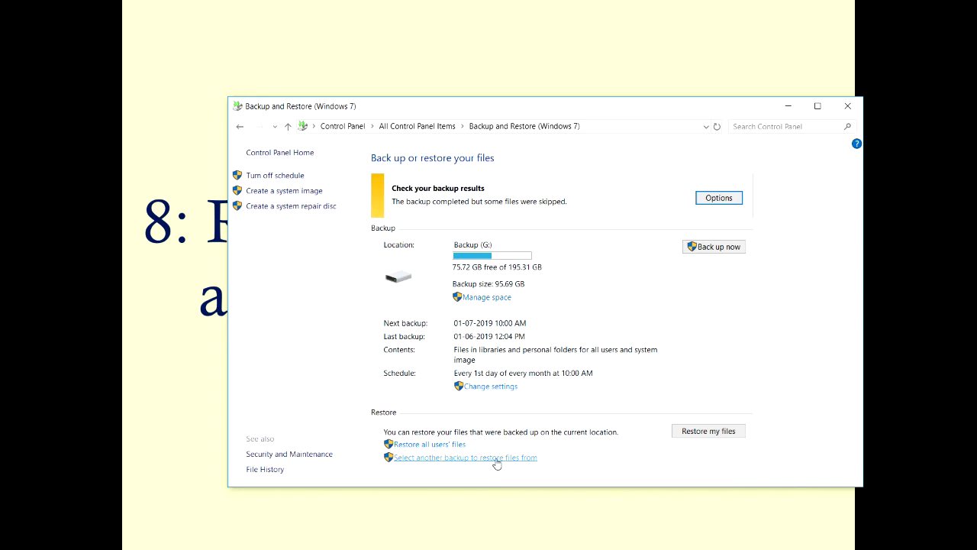
# - Examine the wizard for restoring my files and the list of other backups, select the 06-04-2019 to 01-06-2019 backup and cancel
pyautogui.click(700, 430)
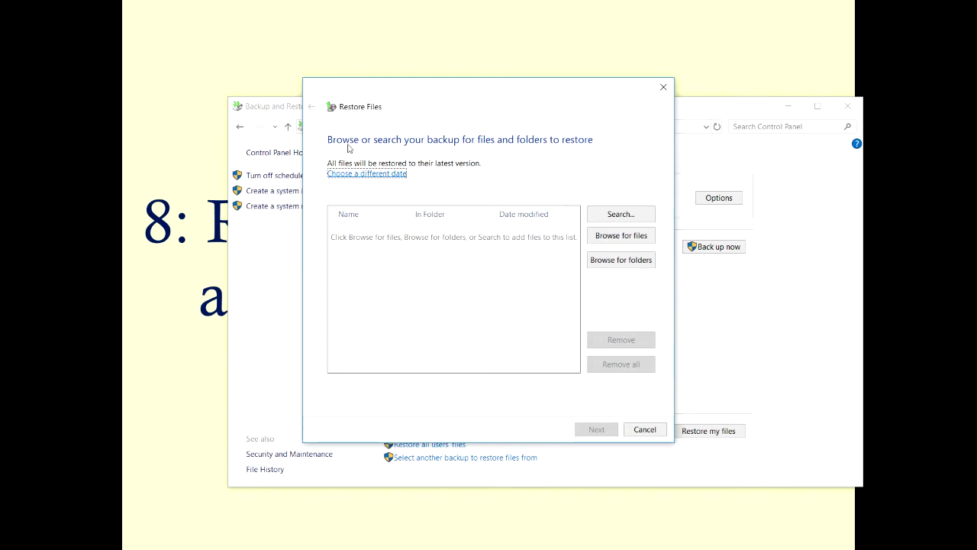
pyautogui.click(645, 429)
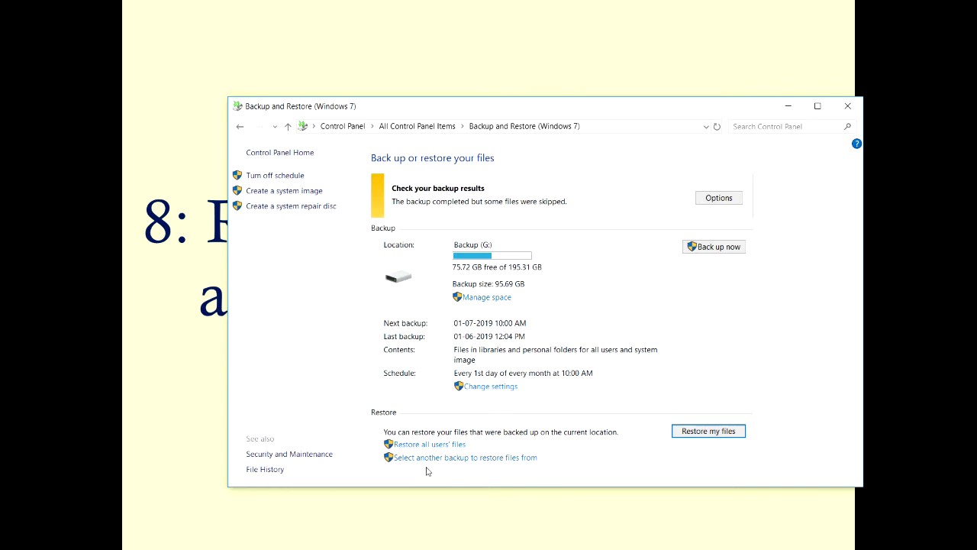
pyautogui.click(491, 458)
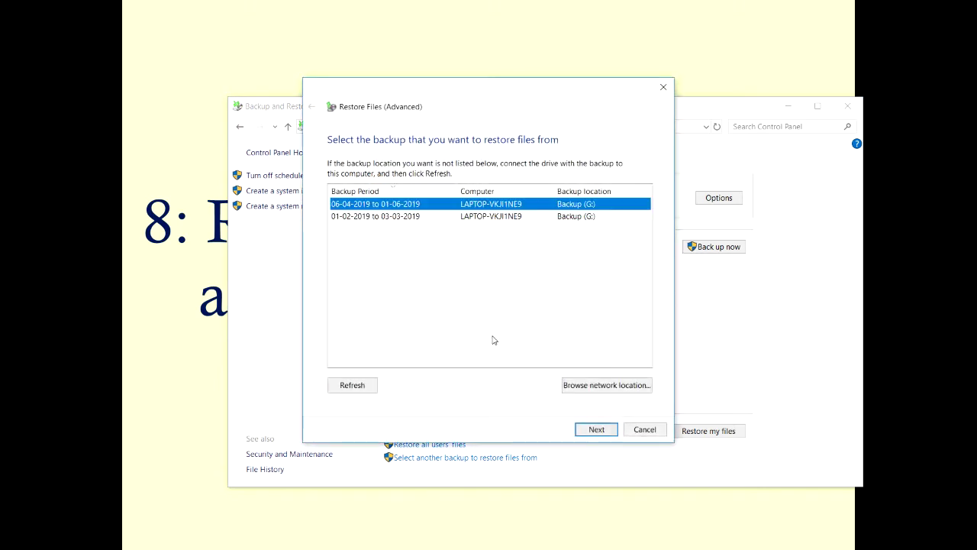
pyautogui.click(461, 269)
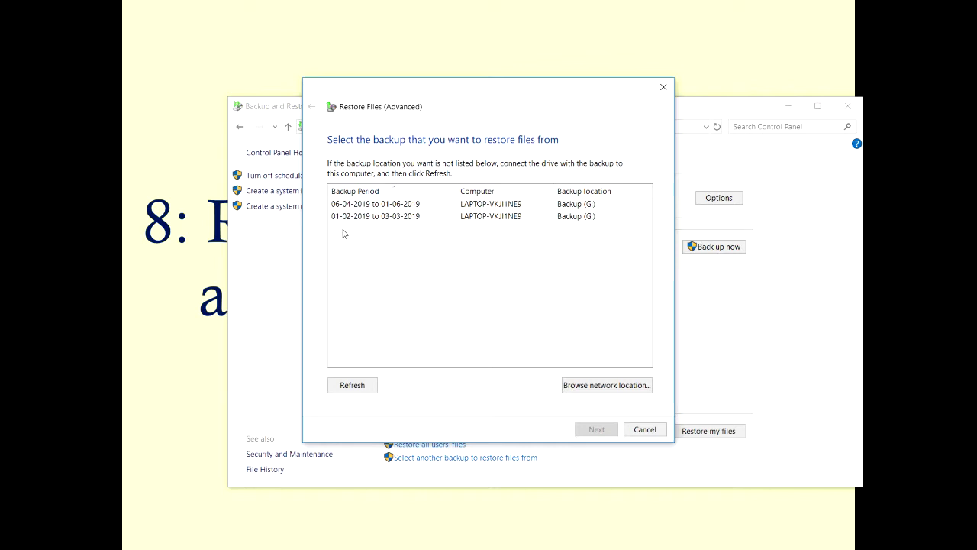
pyautogui.click(397, 210)
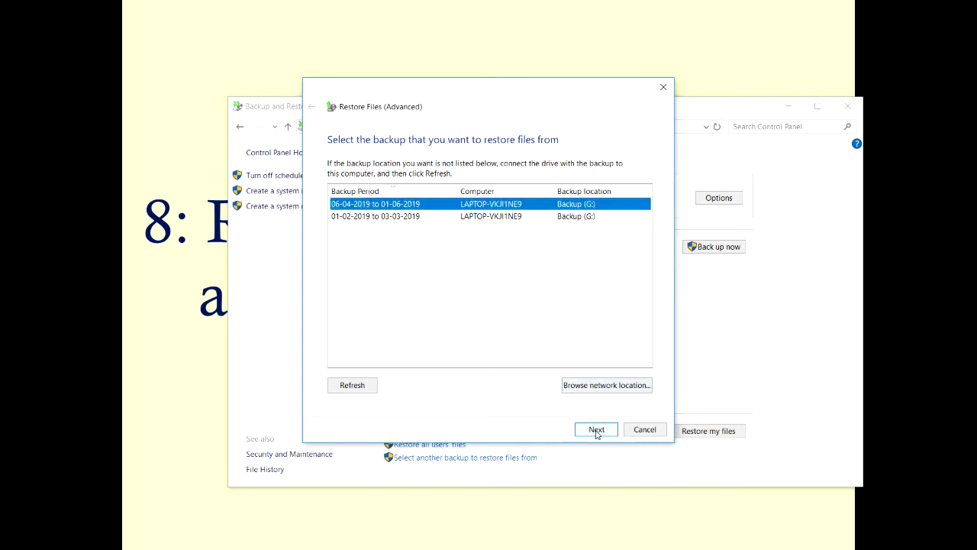
pyautogui.click(641, 429)
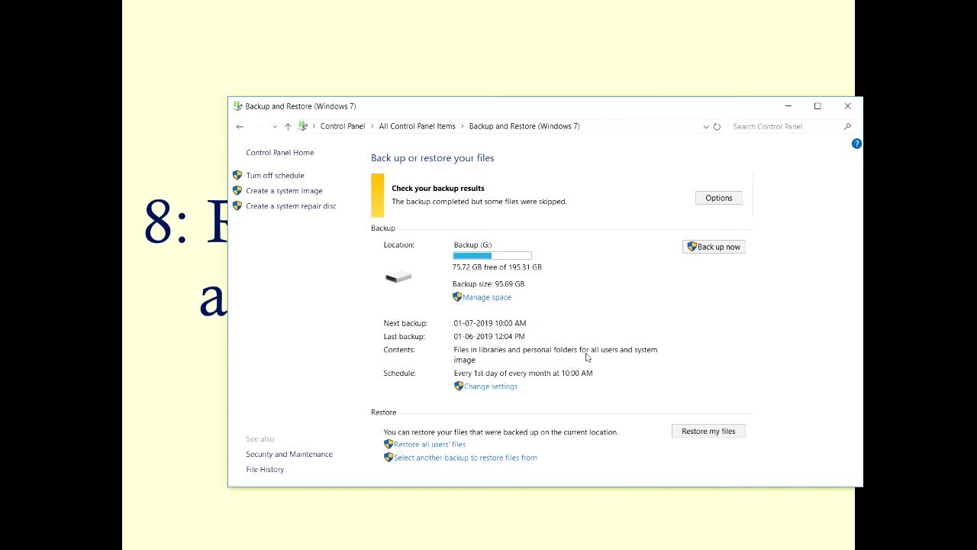
# - Try to change the backup settings, cancel the backup setup and close the Backup and Restore window
pyautogui.click(719, 248)
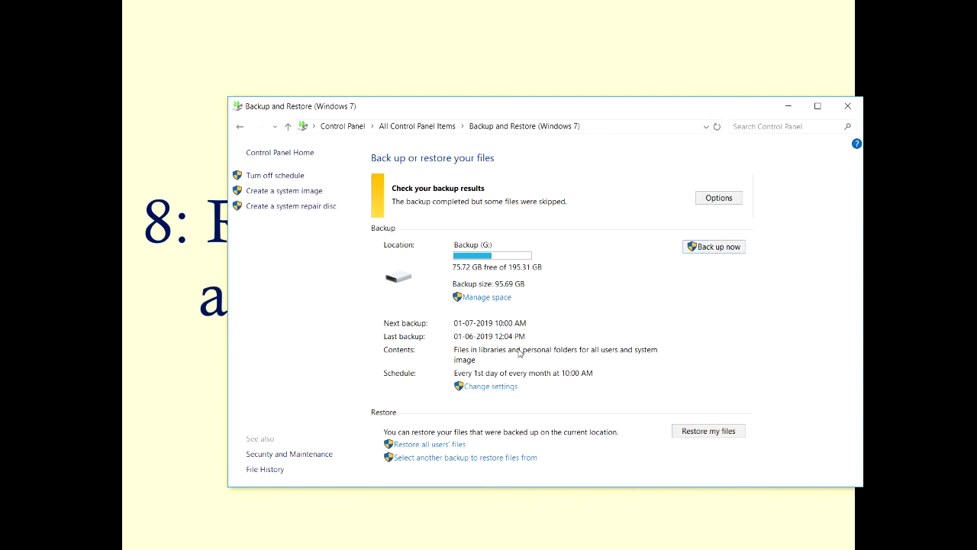
pyautogui.click(491, 386)
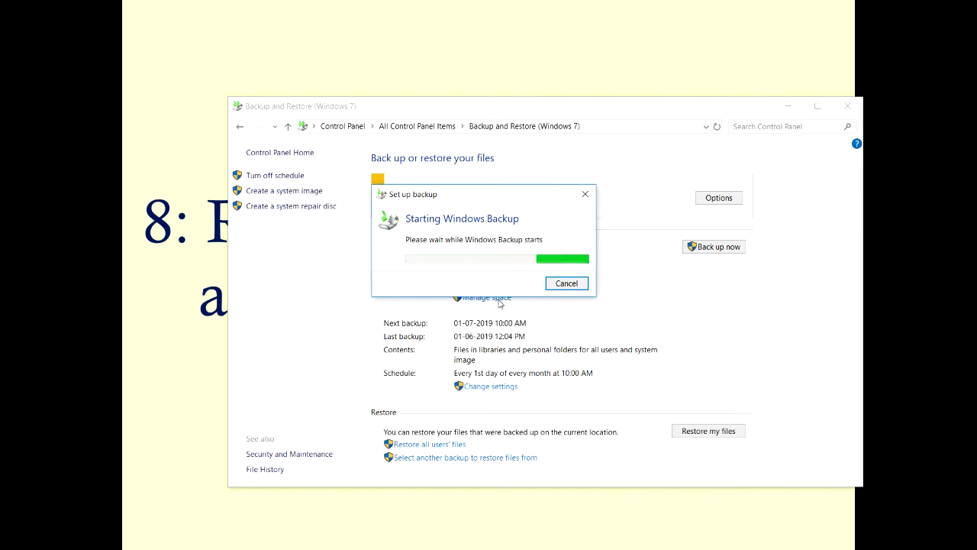
pyautogui.click(577, 286)
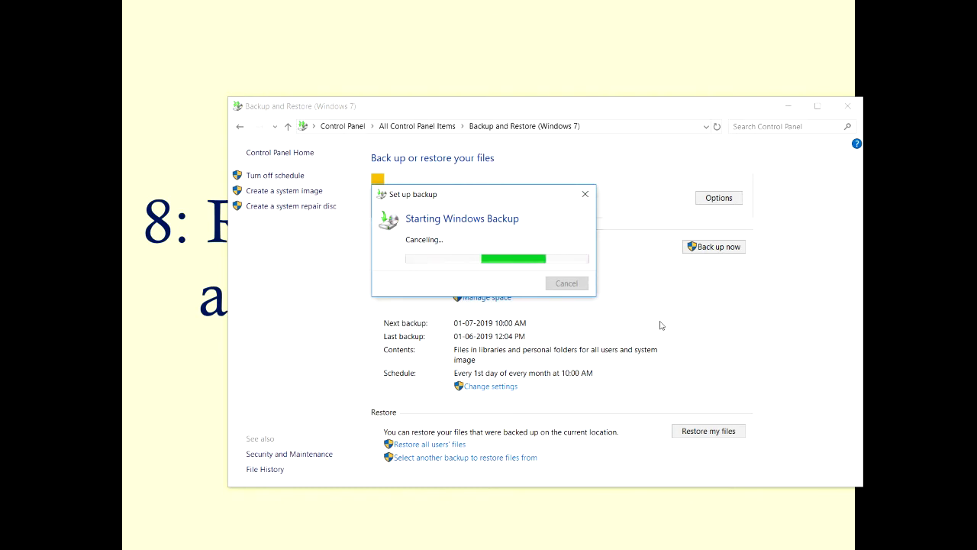
pyautogui.click(848, 106)
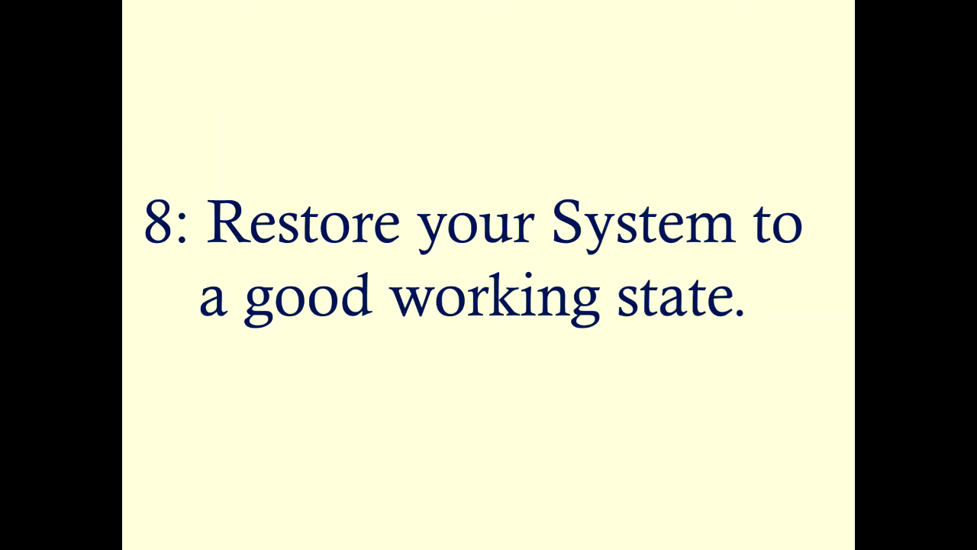
# - Search Windows for Control Panel again, open it and go to the Recovery tools
pyautogui.press('super')
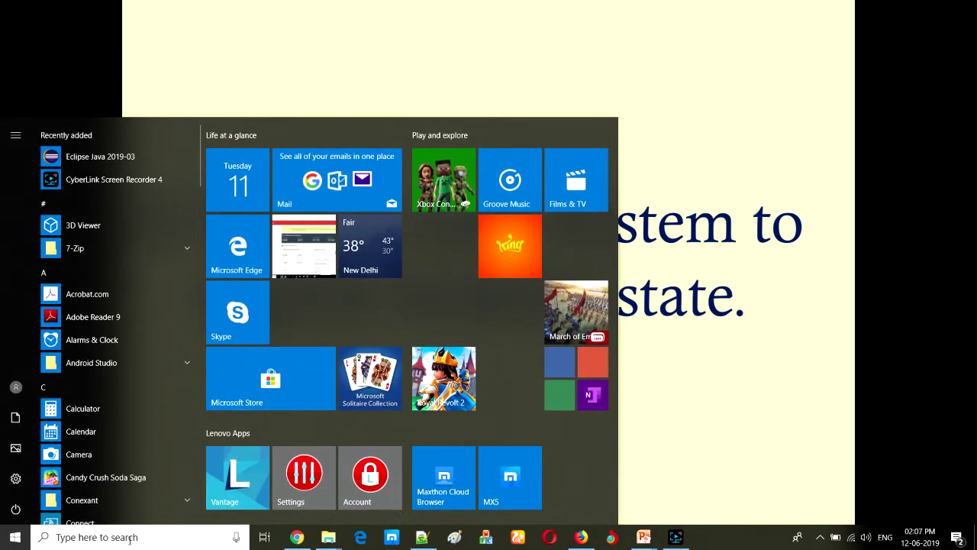
pyautogui.click(119, 542)
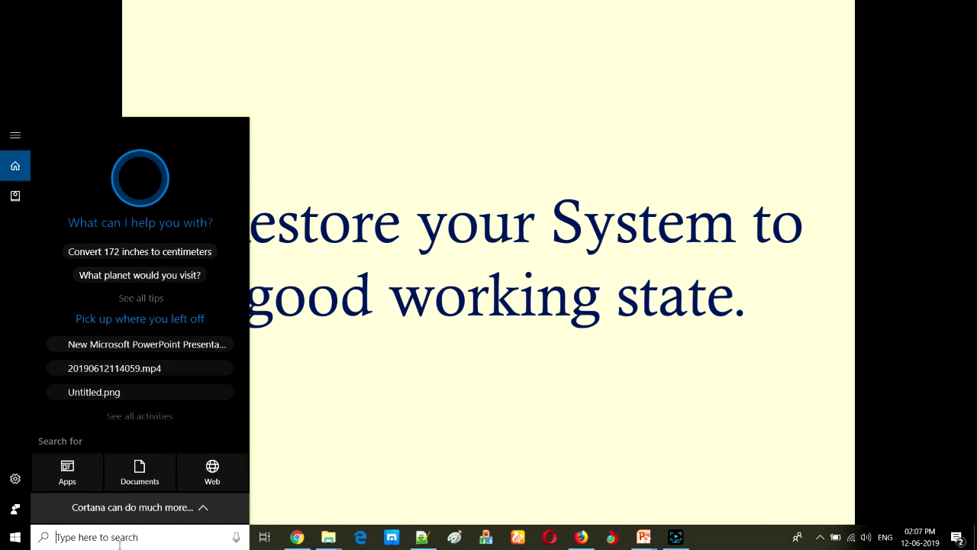
pyautogui.write('con')
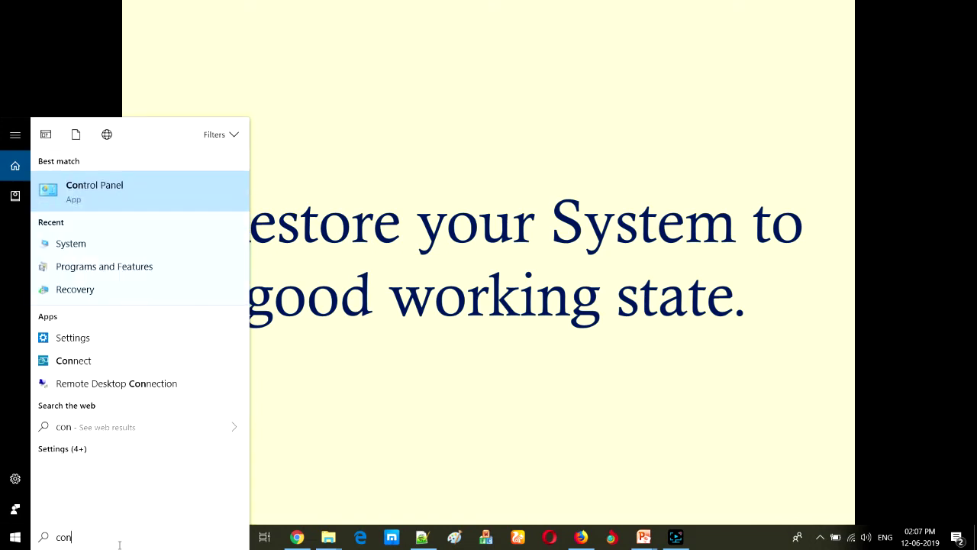
pyautogui.press('Return')
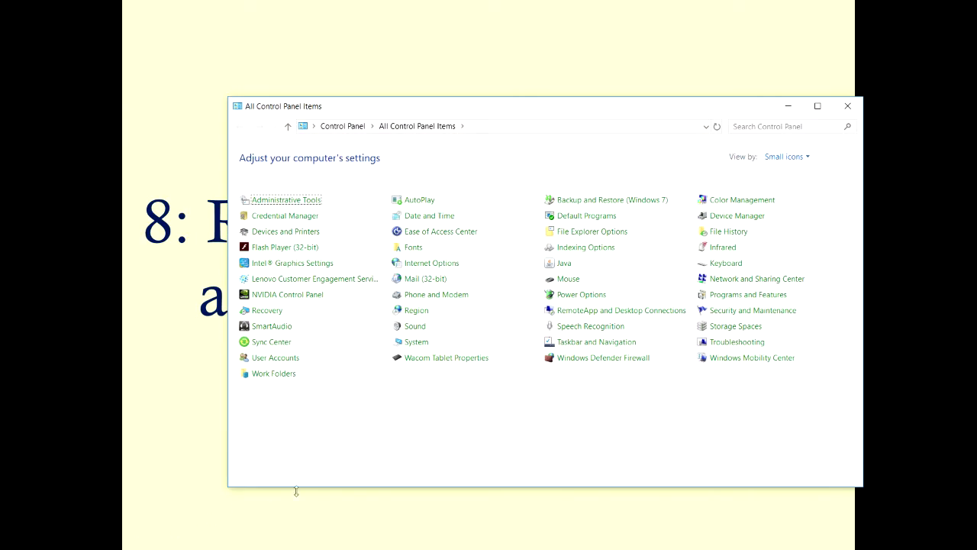
pyautogui.click(268, 312)
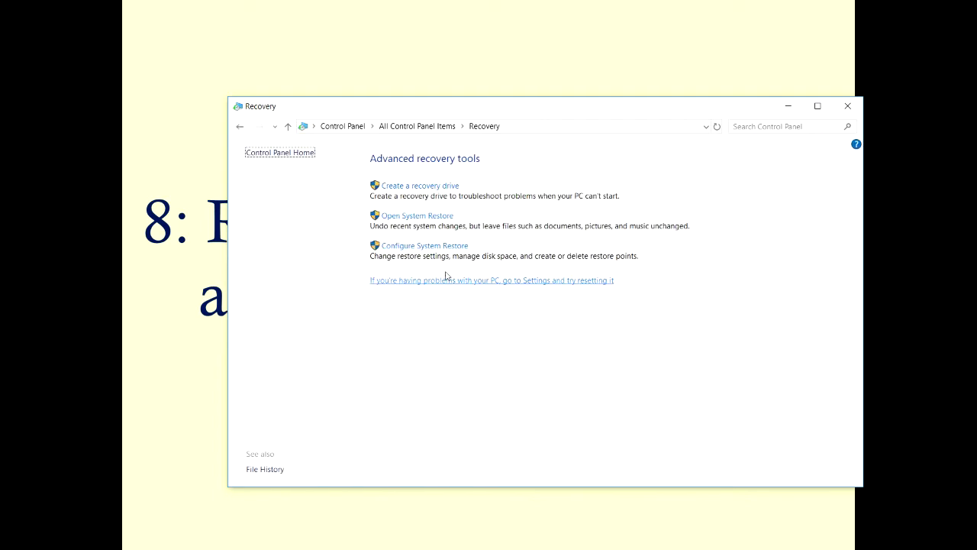
pyautogui.click(408, 219)
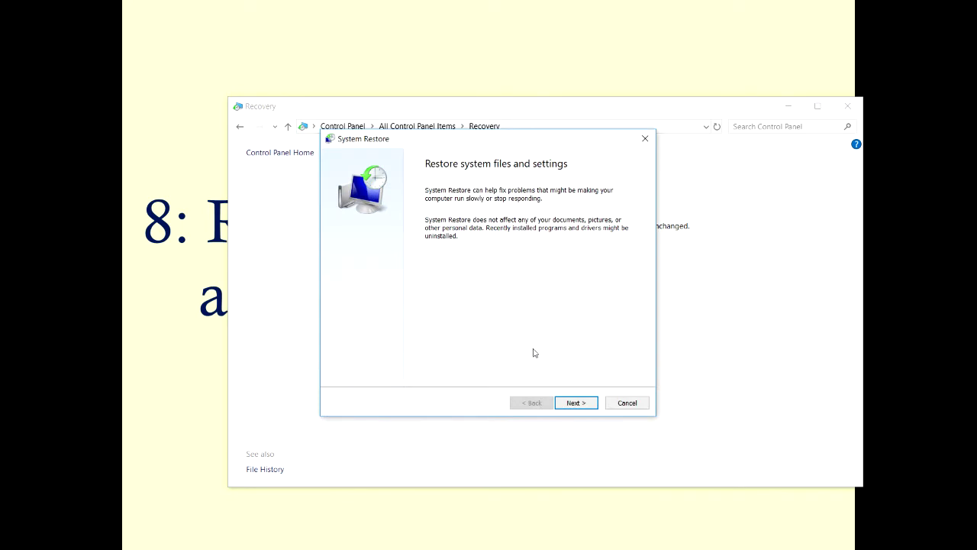
pyautogui.click(578, 403)
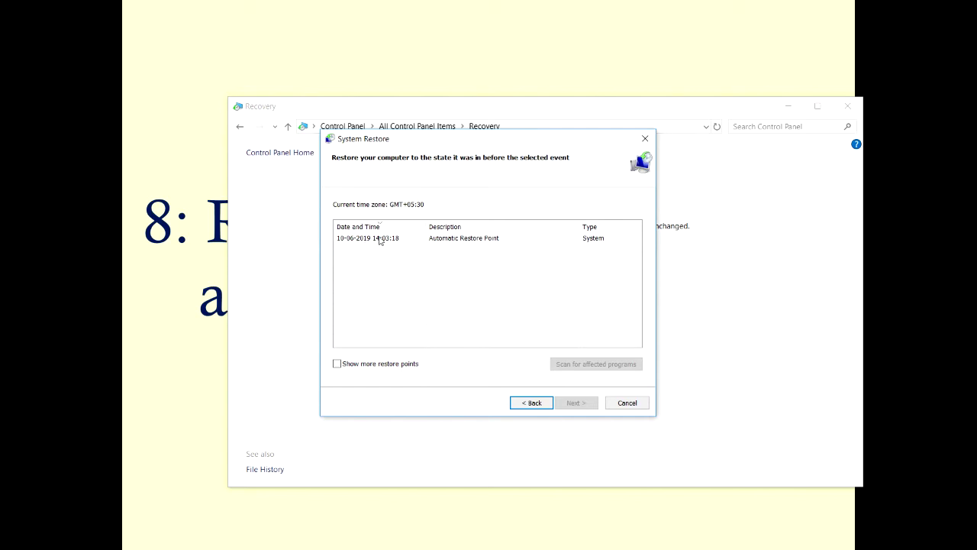
pyautogui.click(337, 365)
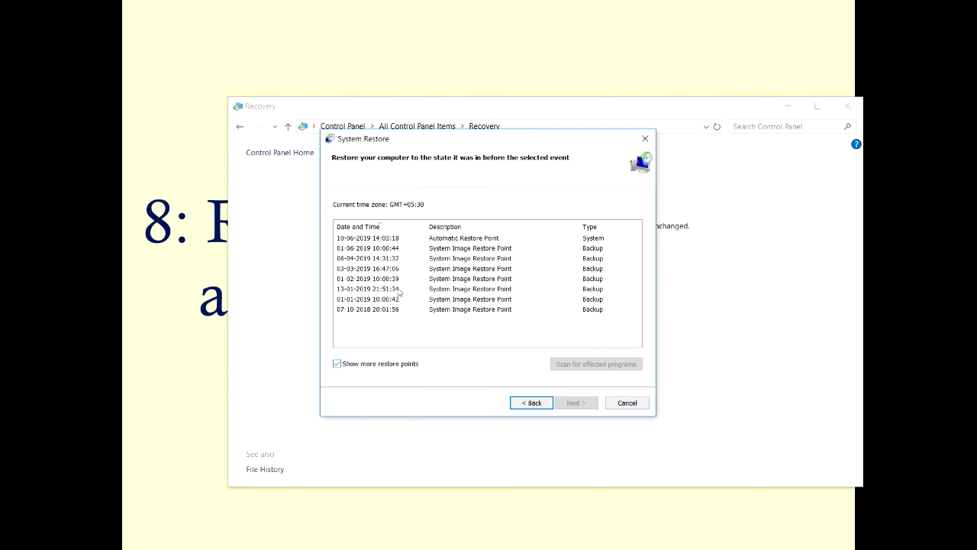
pyautogui.click(450, 238)
pyautogui.click(575, 403)
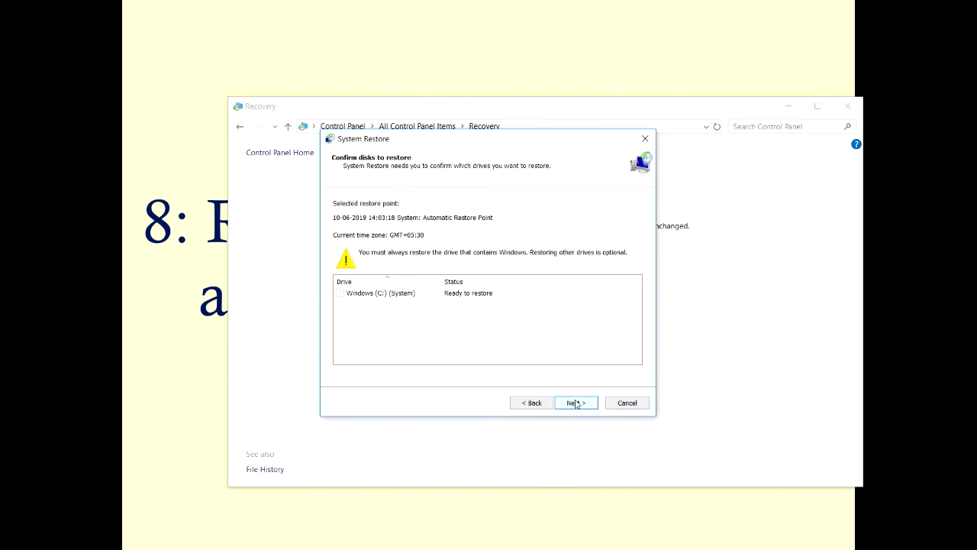
# - Select the Windows (C:) system drive in the disk confirmation, cancel System Restore and close the Recovery window
pyautogui.click(385, 296)
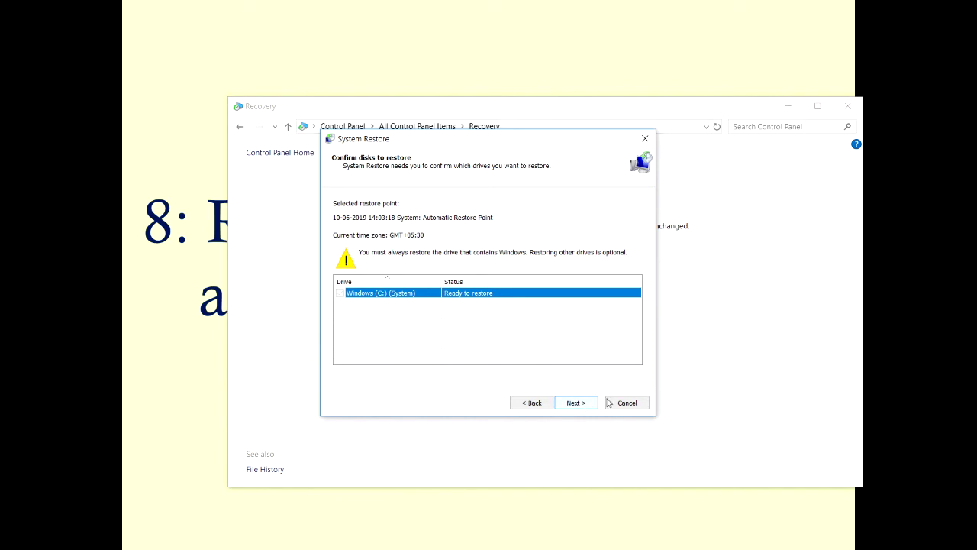
pyautogui.click(640, 407)
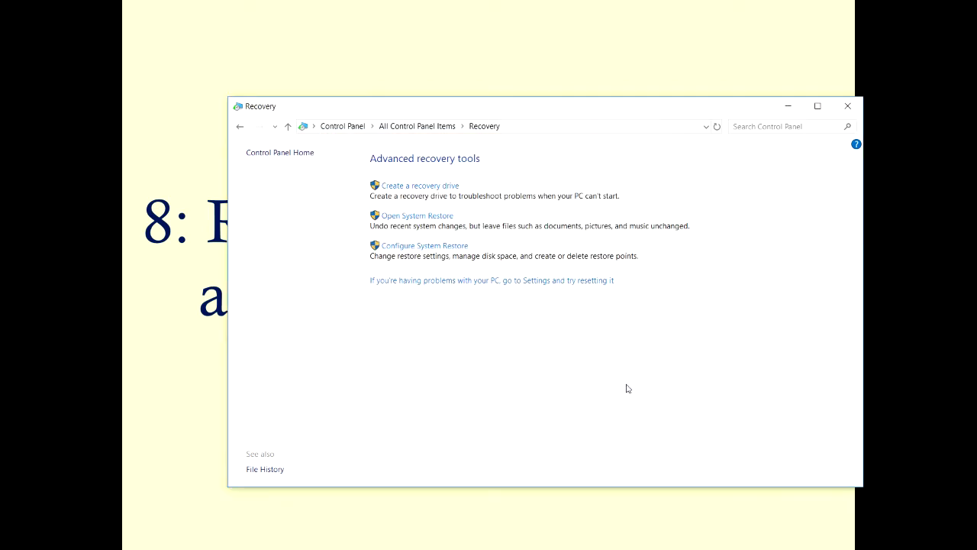
pyautogui.click(847, 106)
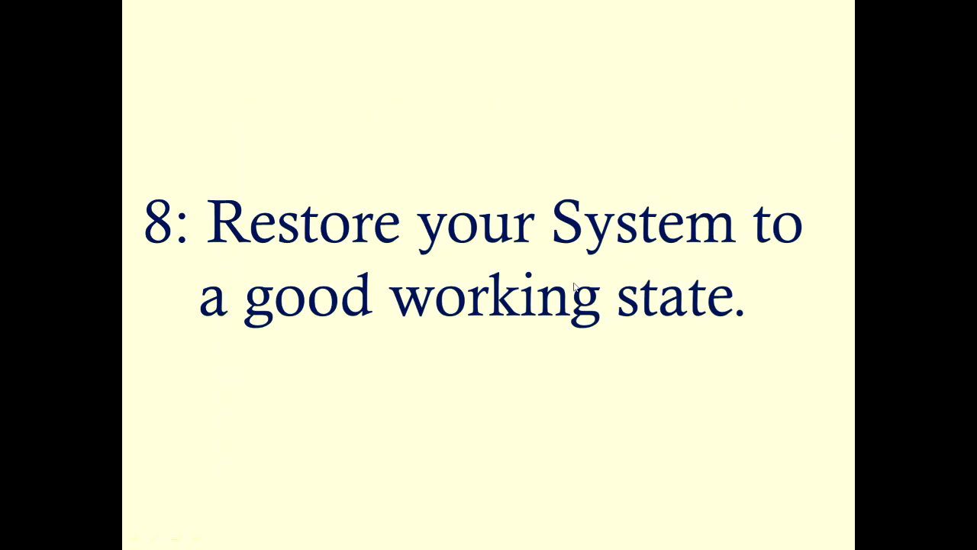
# - Advance to the slide on resetting the PC and search Windows for "reset"
pyautogui.press('Right')
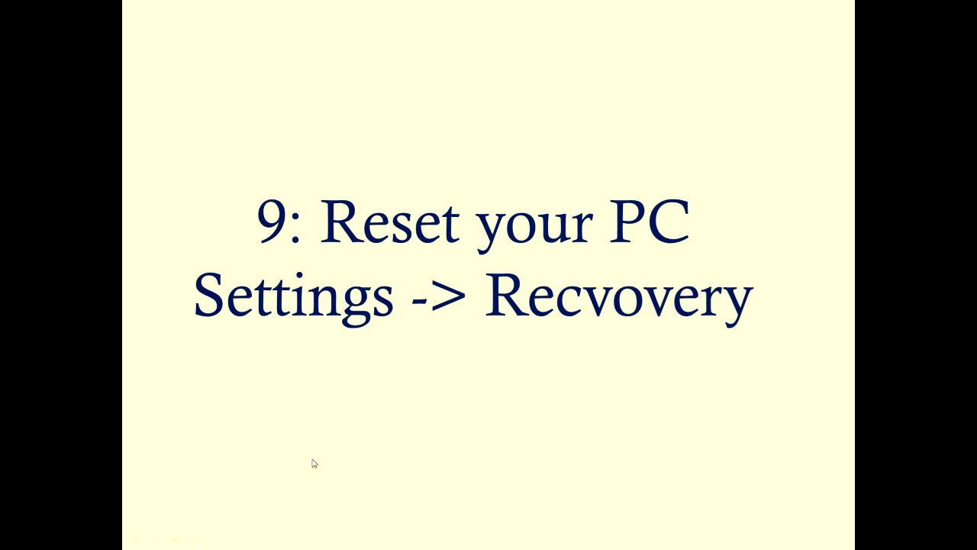
pyautogui.press('super')
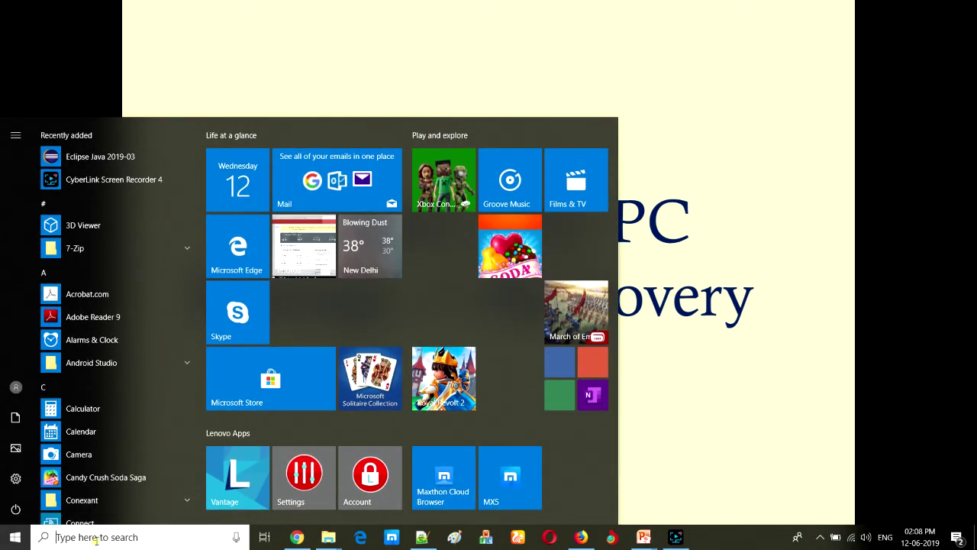
pyautogui.click(96, 536)
pyautogui.write('reset')
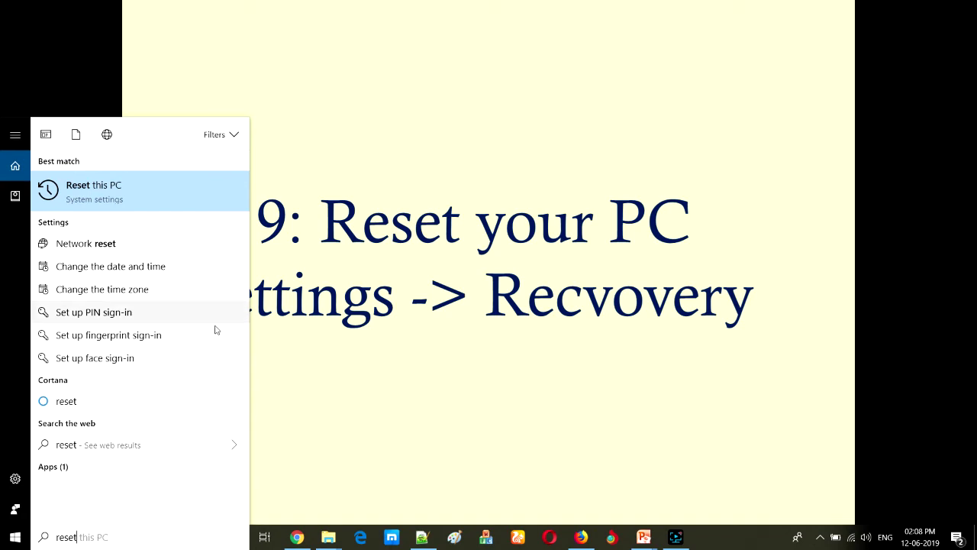
# - Open the Reset this PC settings, start the reset to view its file-handling options and cancel it
pyautogui.click(105, 198)
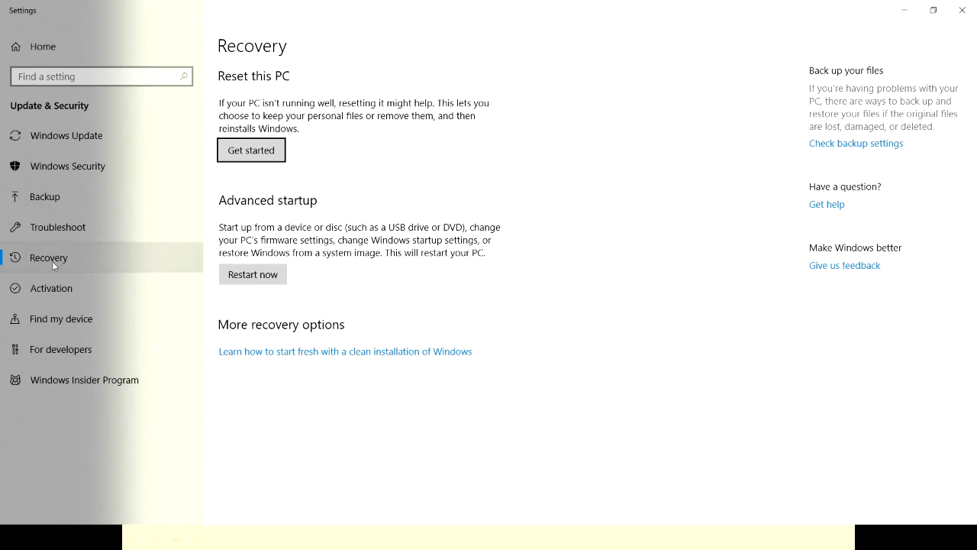
pyautogui.click(253, 155)
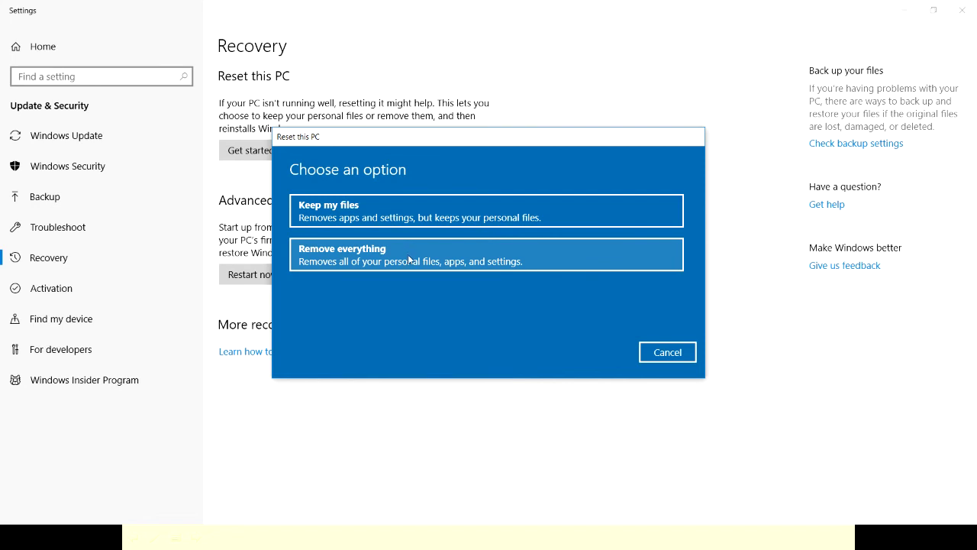
pyautogui.click(667, 353)
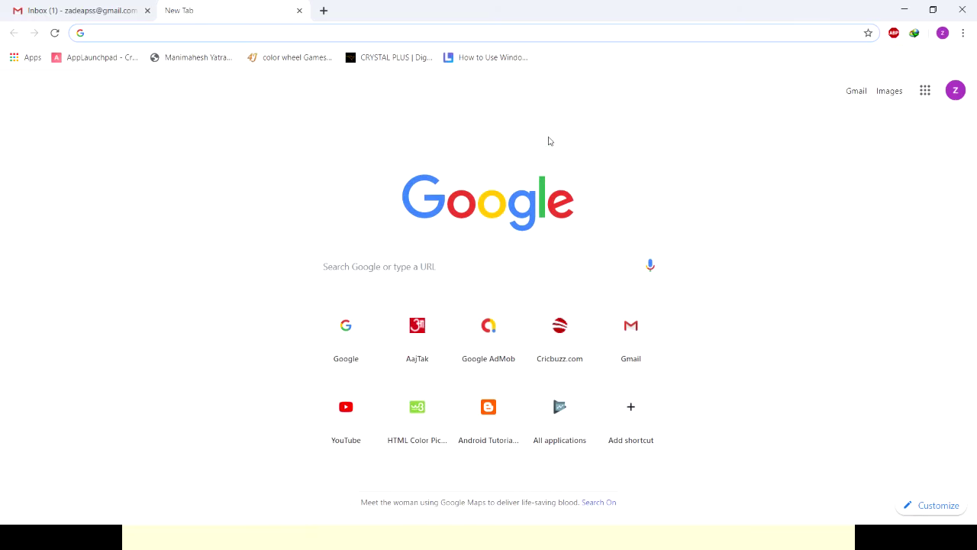
# - In Chrome, search Google for "falsh player download" and open the official Adobe Flash Player Download result in a new tab
pyautogui.click(417, 32)
pyautogui.write('fals')
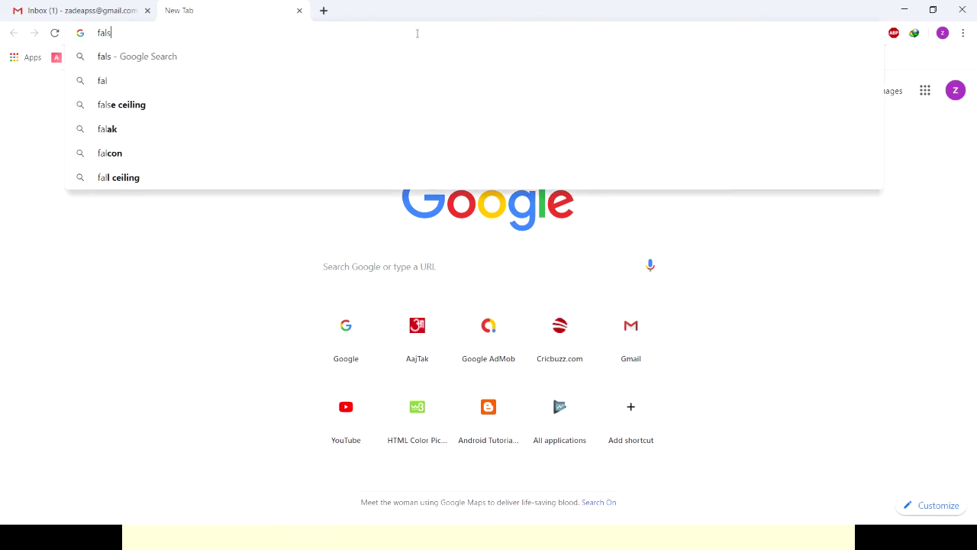
pyautogui.write('h play')
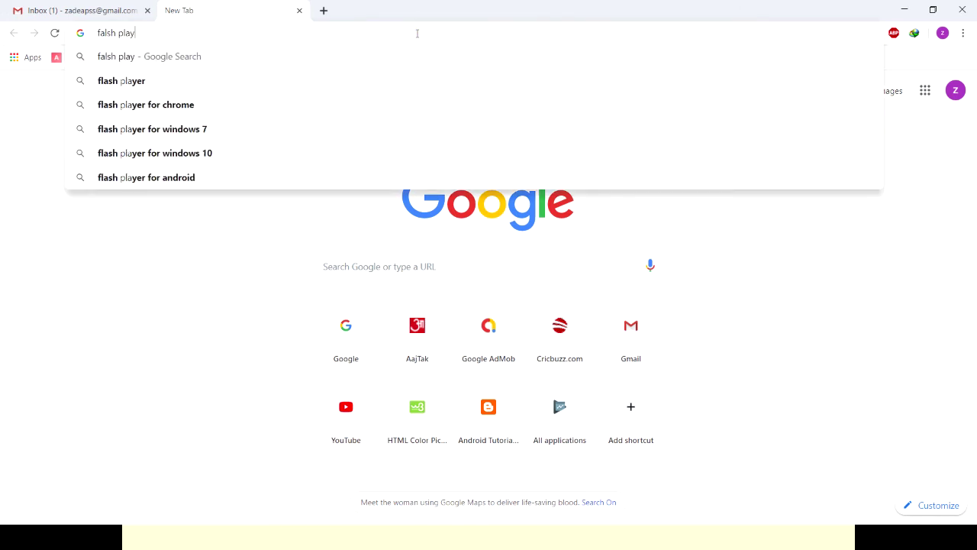
pyautogui.write('er download')
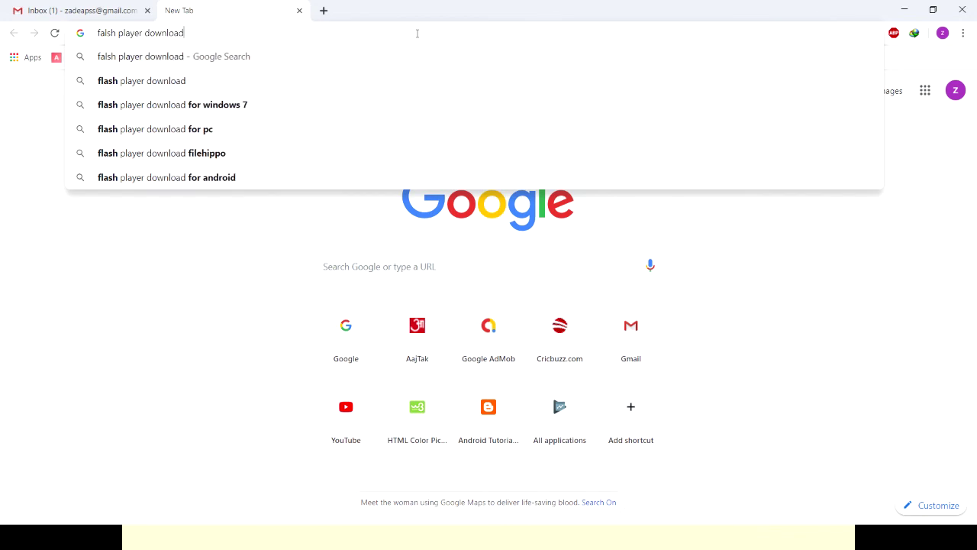
pyautogui.press('Return')
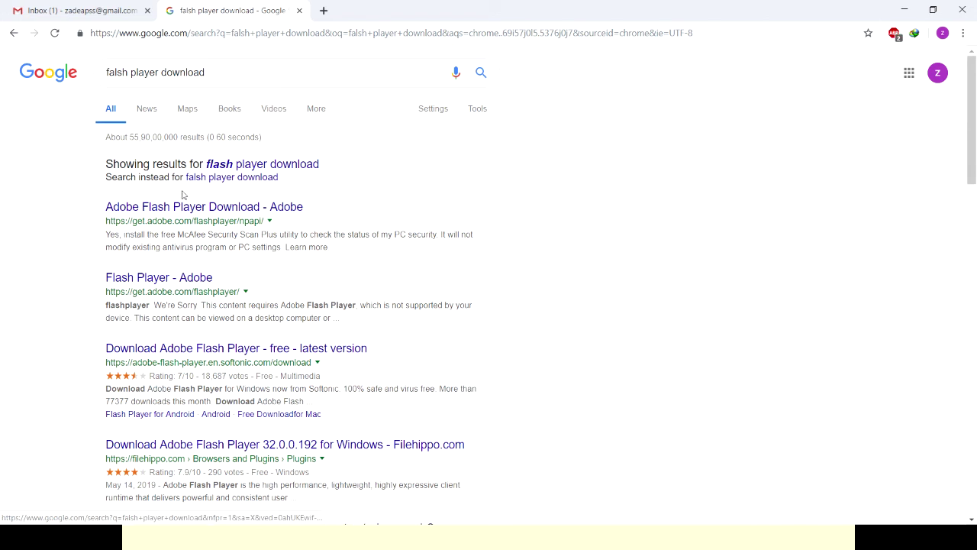
pyautogui.scroll(-3, 2, 269)
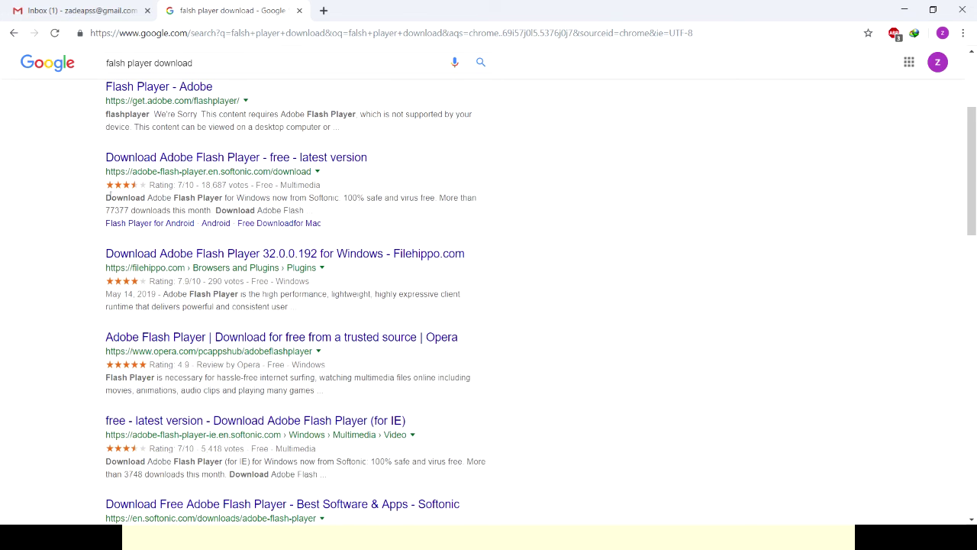
pyautogui.scroll(3, 3, 268)
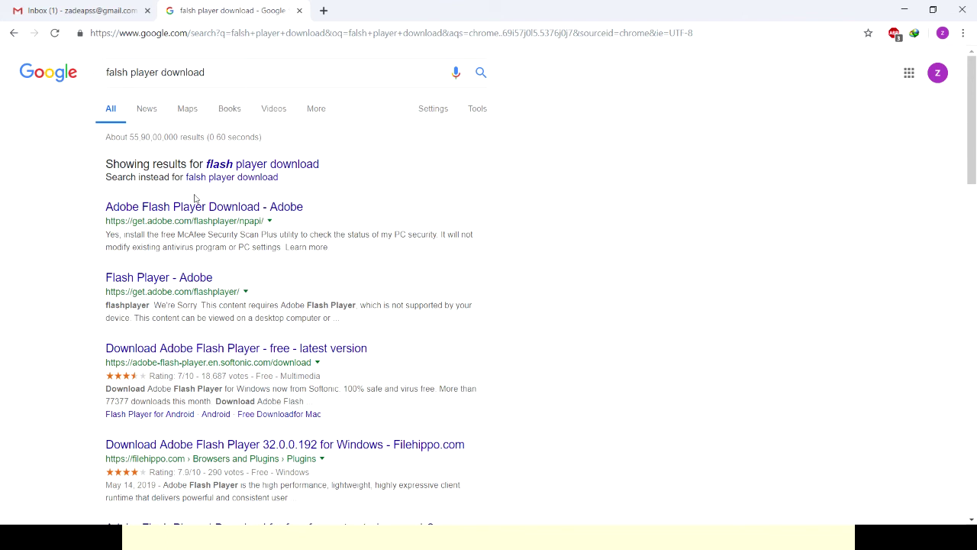
pyautogui.middleClick(183, 216)
# - Replace the Google search with "7 zip" and open the official 7-zip.org result in a new tab
pyautogui.moveTo(209, 73); pyautogui.dragTo(97, 80)
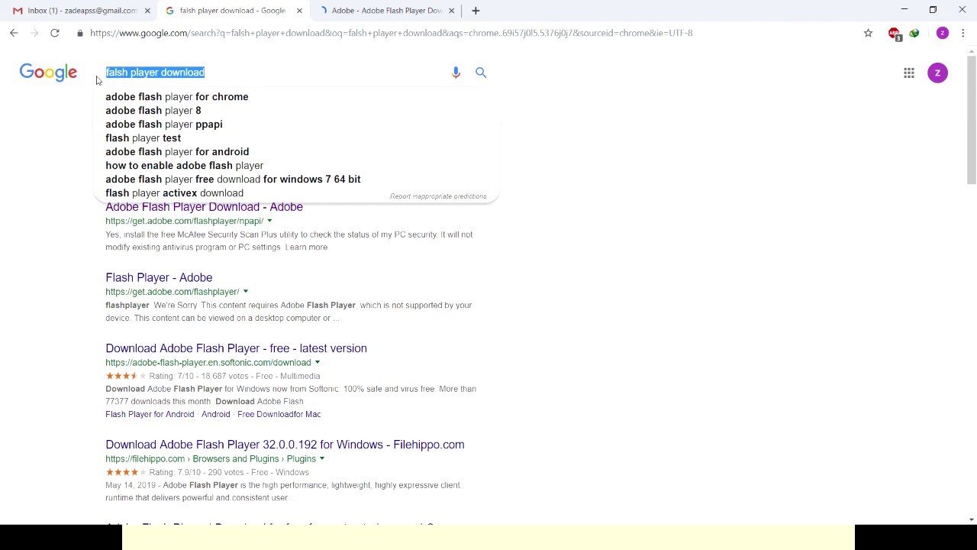
pyautogui.write('7 zip')
pyautogui.press('Return')
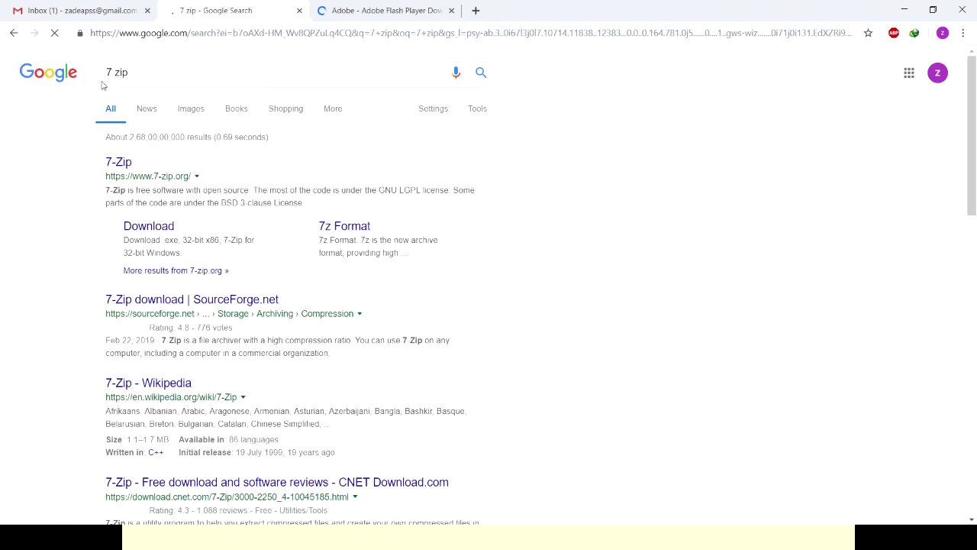
pyautogui.click(127, 164)
pyautogui.middleClick(129, 164)
# - Close the tabs opened from the search results and minimize the browser to return to the slide on trusted websites
pyautogui.click(451, 10)
pyautogui.click(451, 11)
pyautogui.click(451, 10)
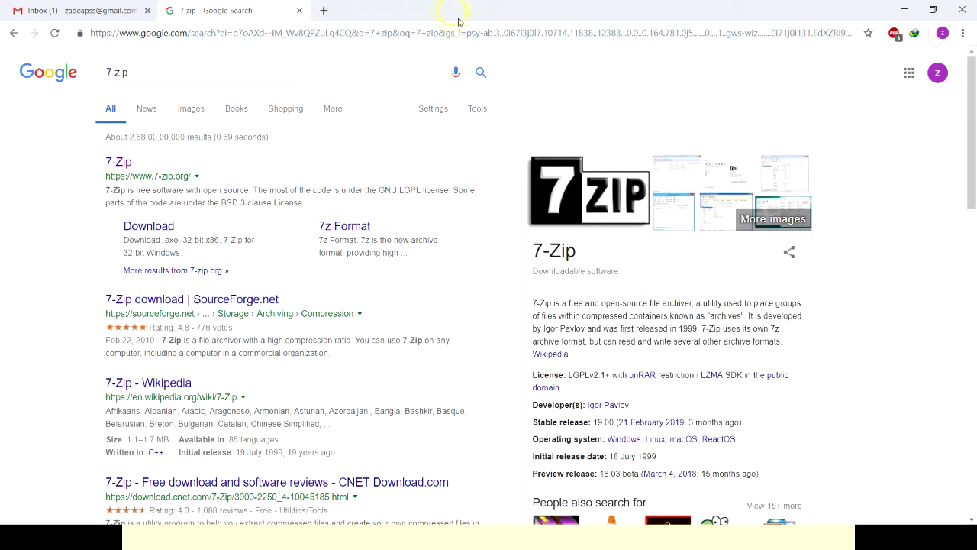
pyautogui.click(907, 16)
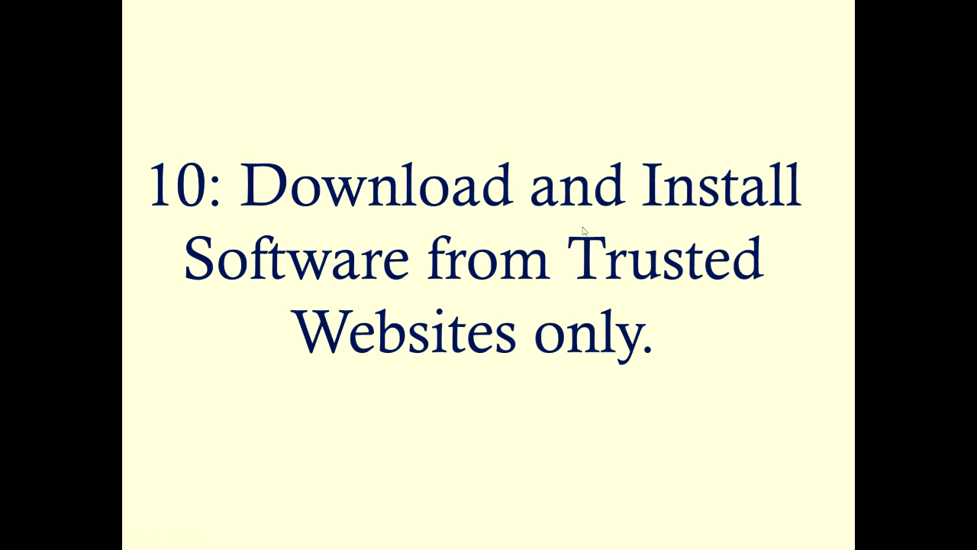